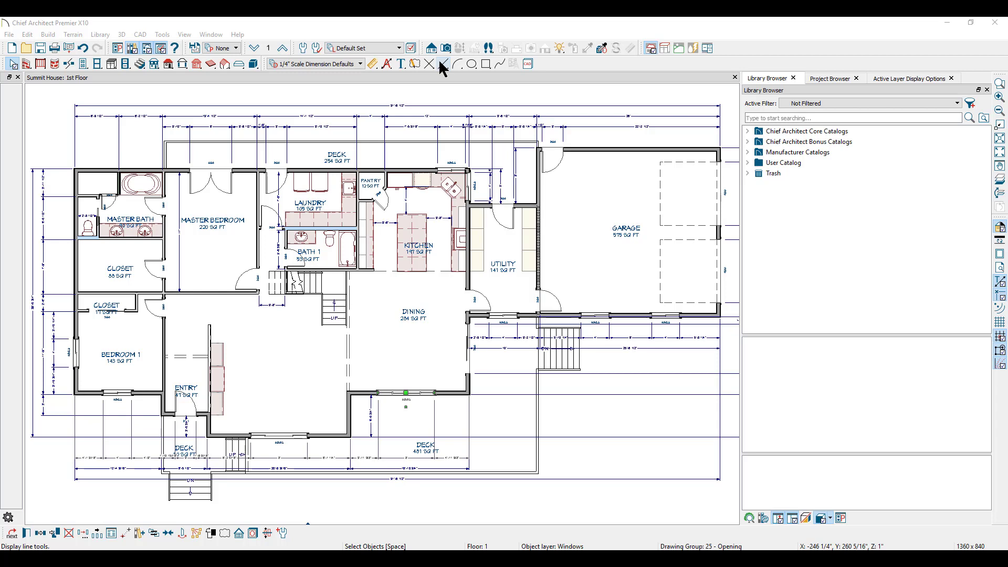
Step: Check which layers the garage's top wall and the utility room's full-height cabinet are on
left_click(586, 150)
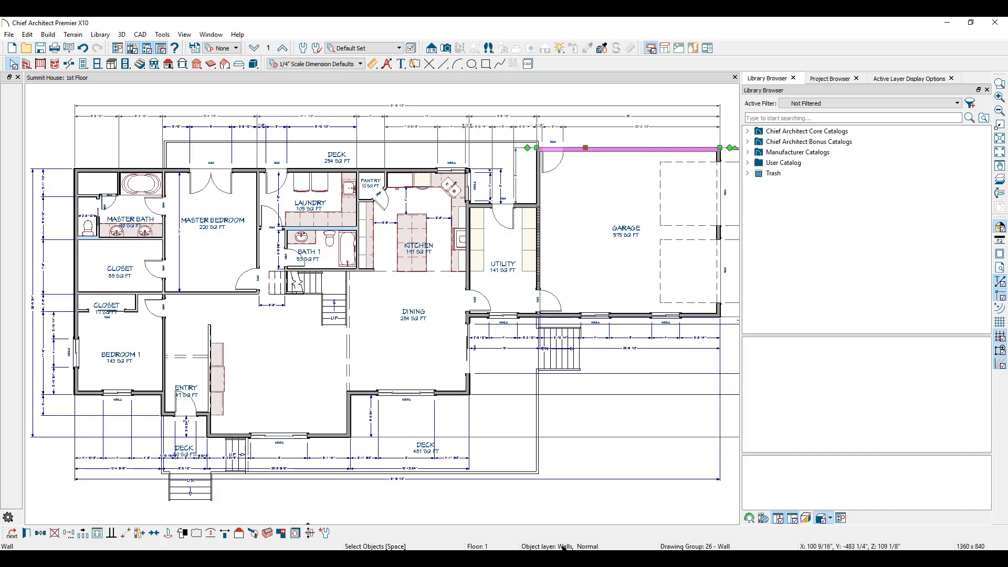
left_click(529, 241)
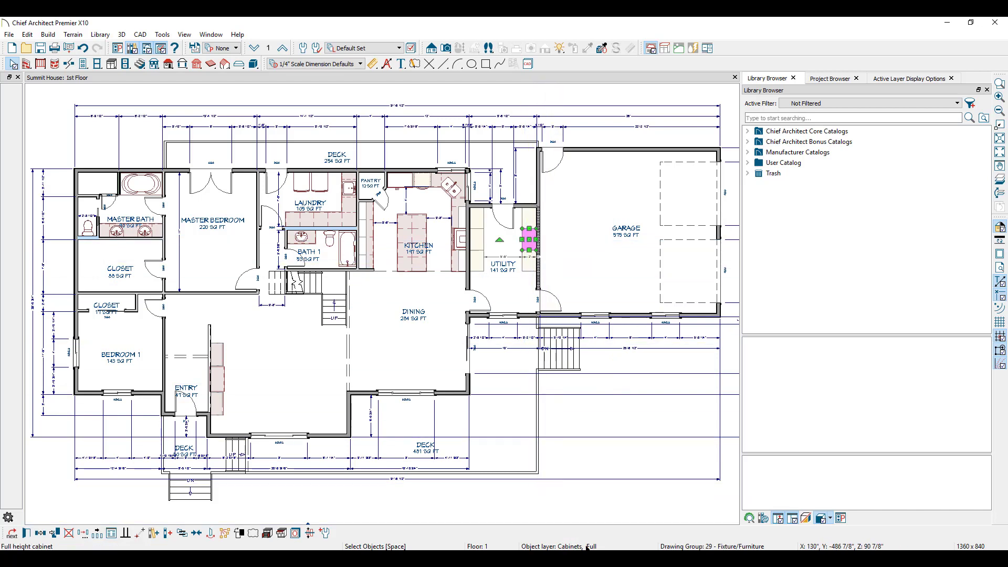
key("Escape")
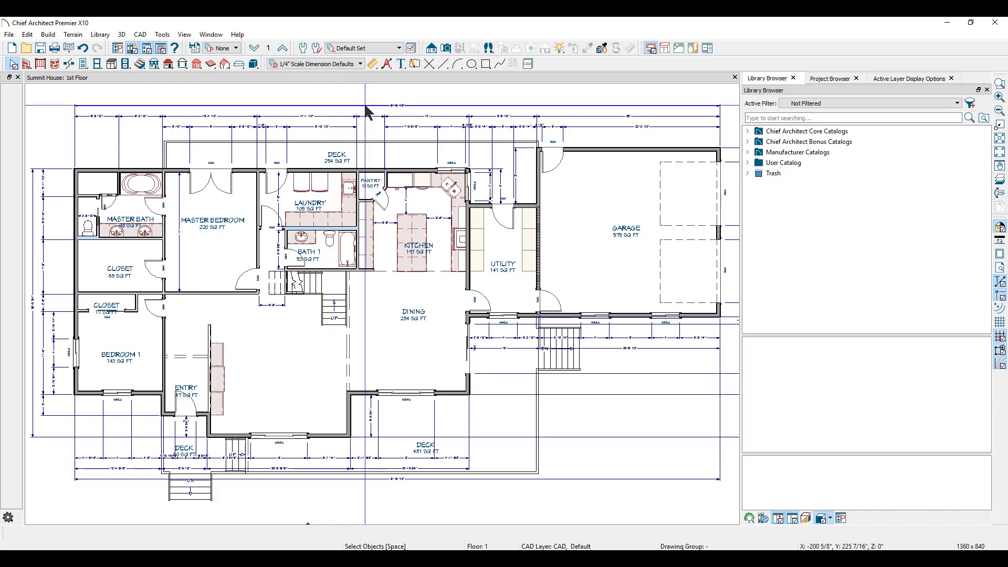
left_click(162, 34)
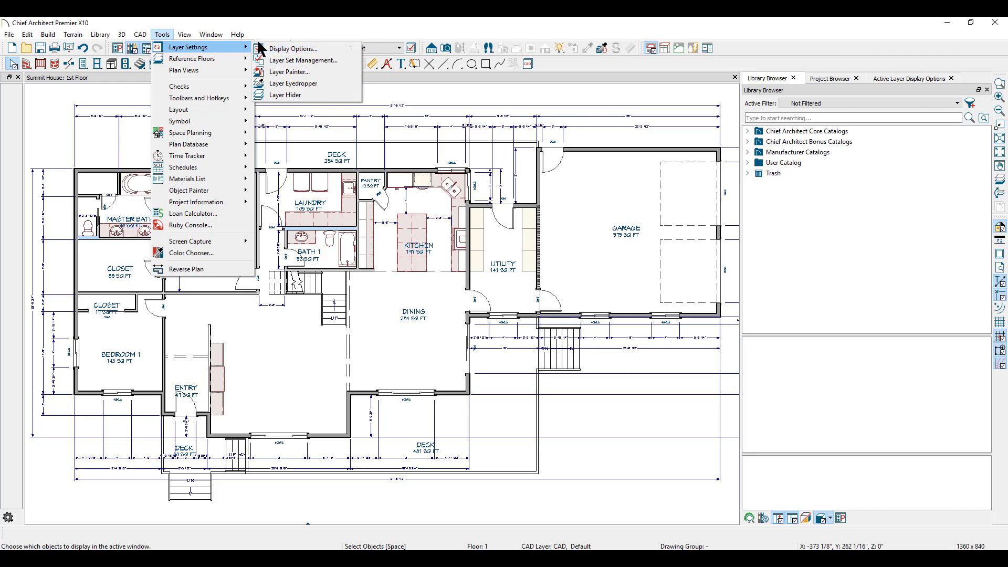
Step: Open Layer Display Options and review the Default Set's full layer list
left_click(411, 47)
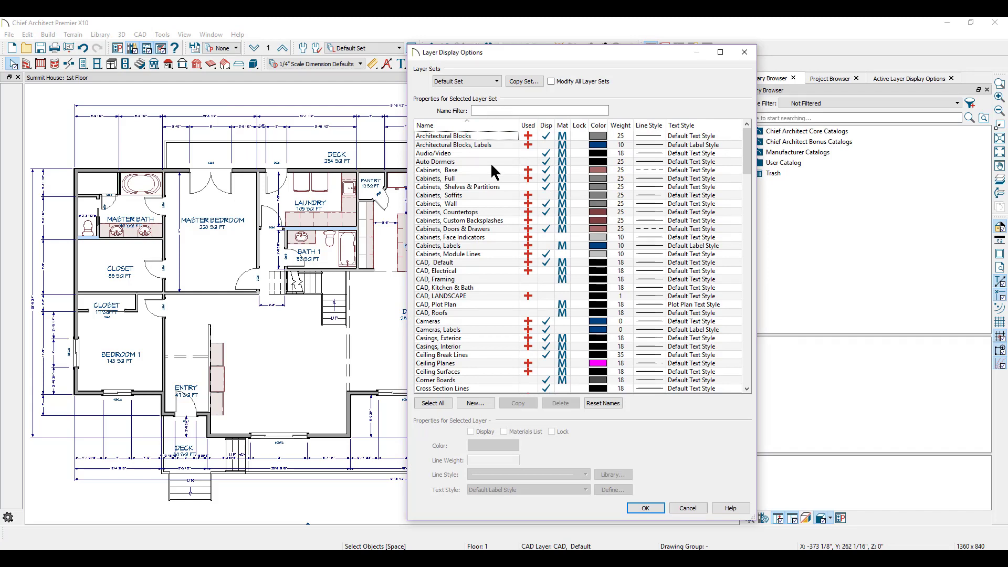
scroll(441, 195, "down", 1)
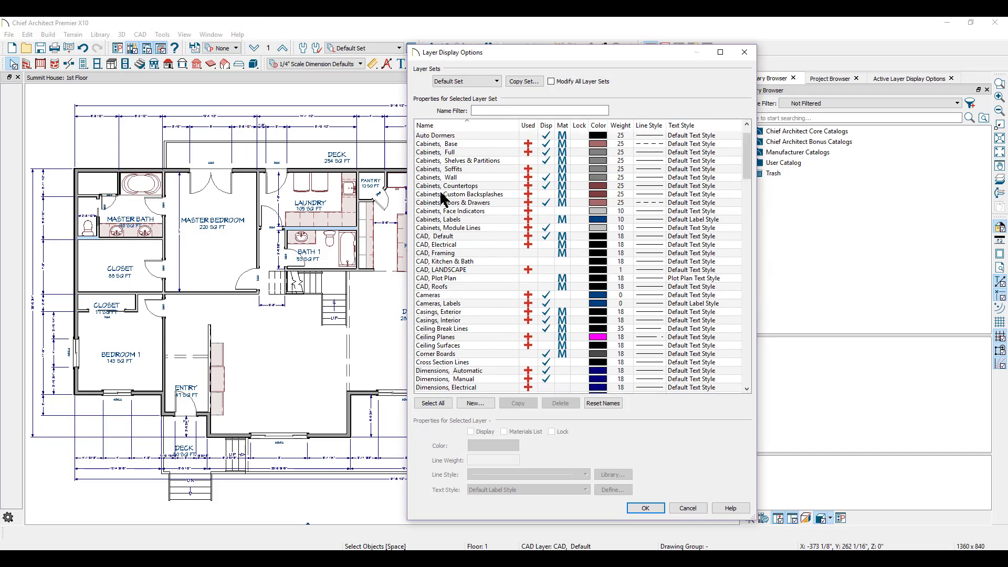
scroll(441, 195, "down", 2)
scroll(441, 196, "down", 3)
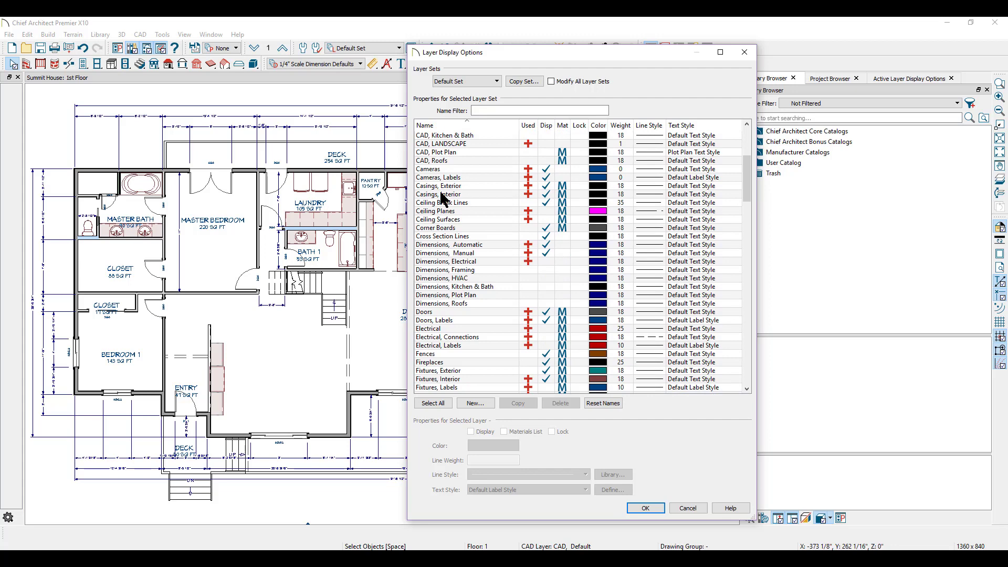
scroll(441, 196, "down", 1)
scroll(442, 196, "down", 2)
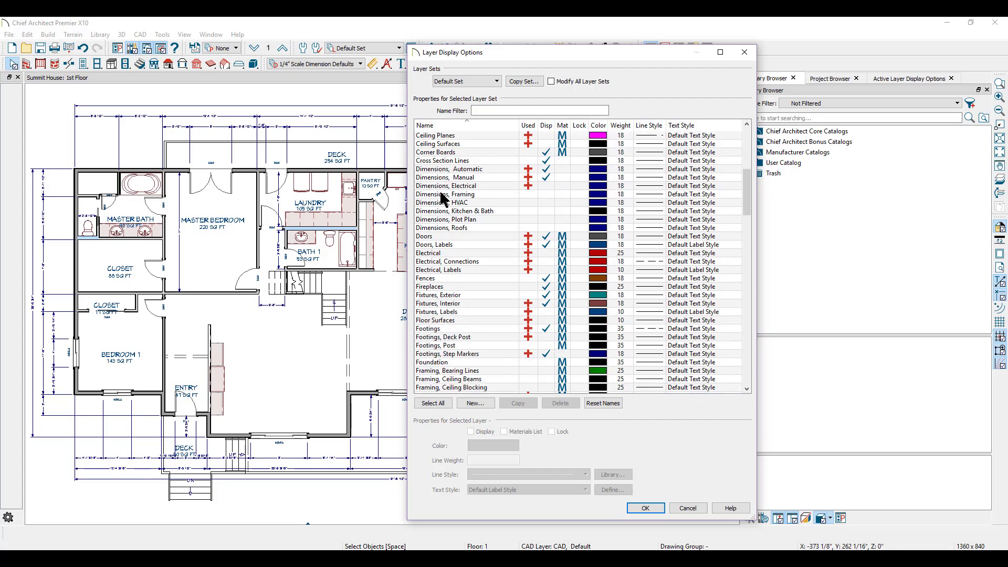
scroll(441, 198, "up", 5)
scroll(441, 198, "up", 4)
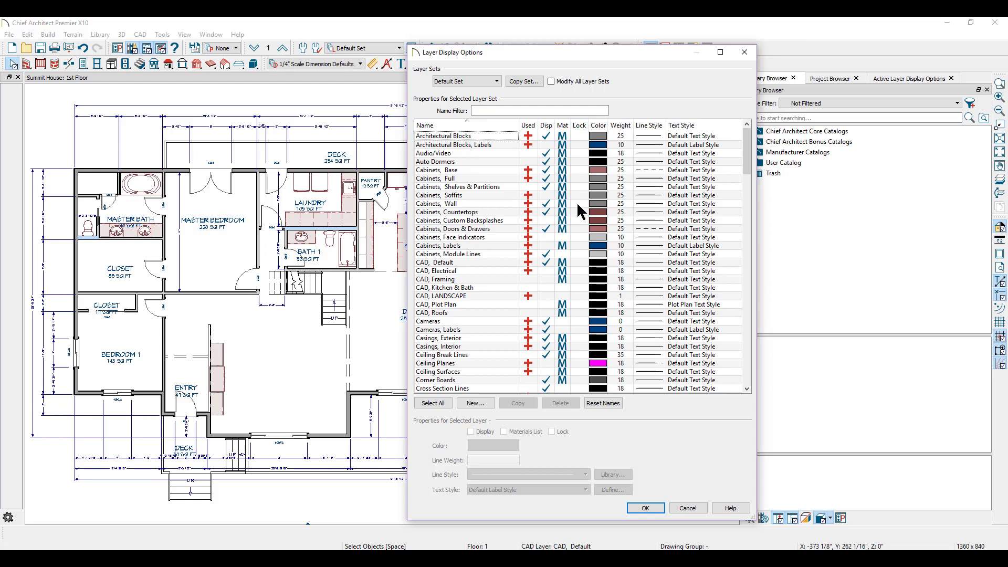
Step: Keep Cabinets, Base unlocked with its original colour and confirm Layer Display Options
left_click(576, 169)
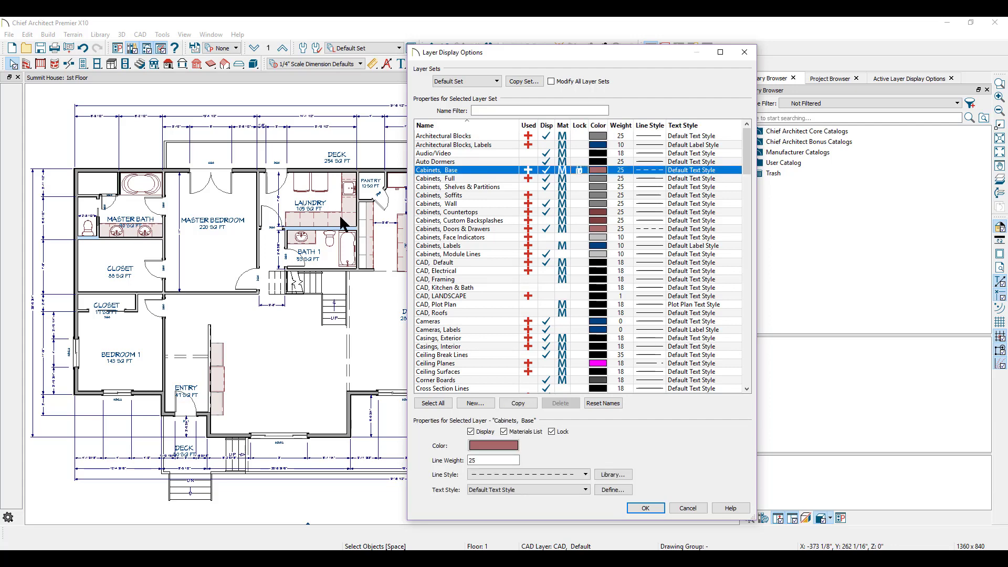
left_click(579, 169)
left_click(552, 433)
left_click(552, 432)
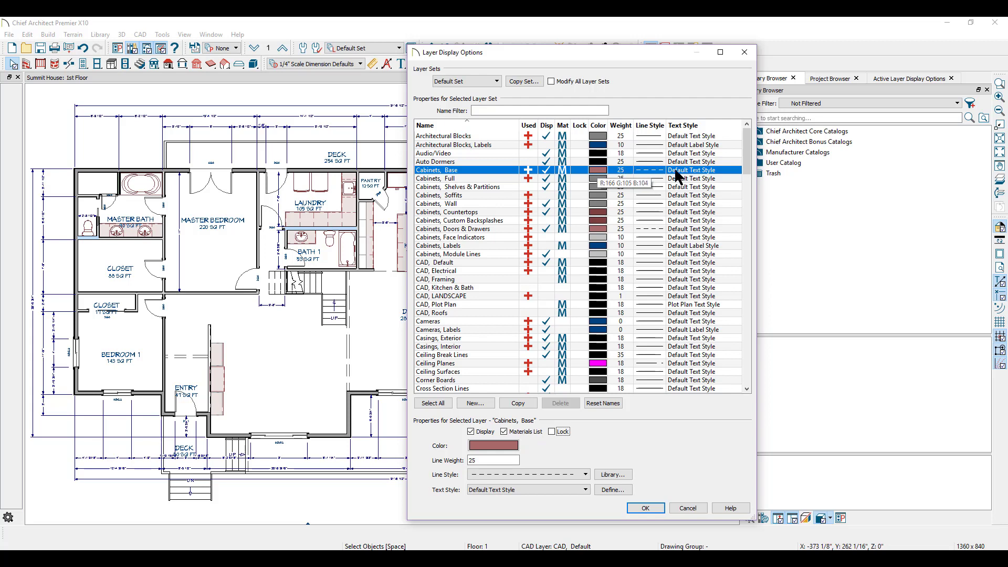
left_click(499, 445)
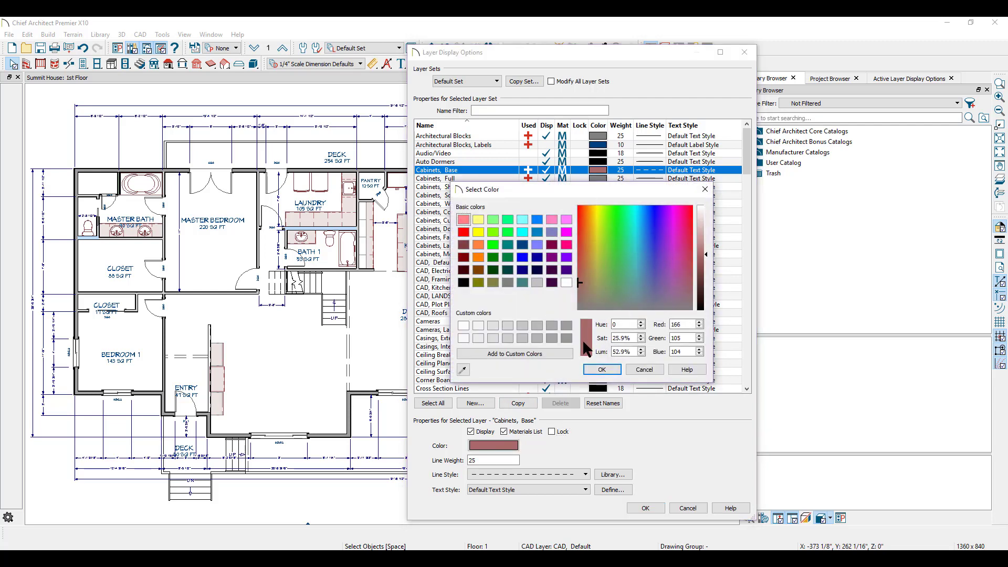
left_click(602, 370)
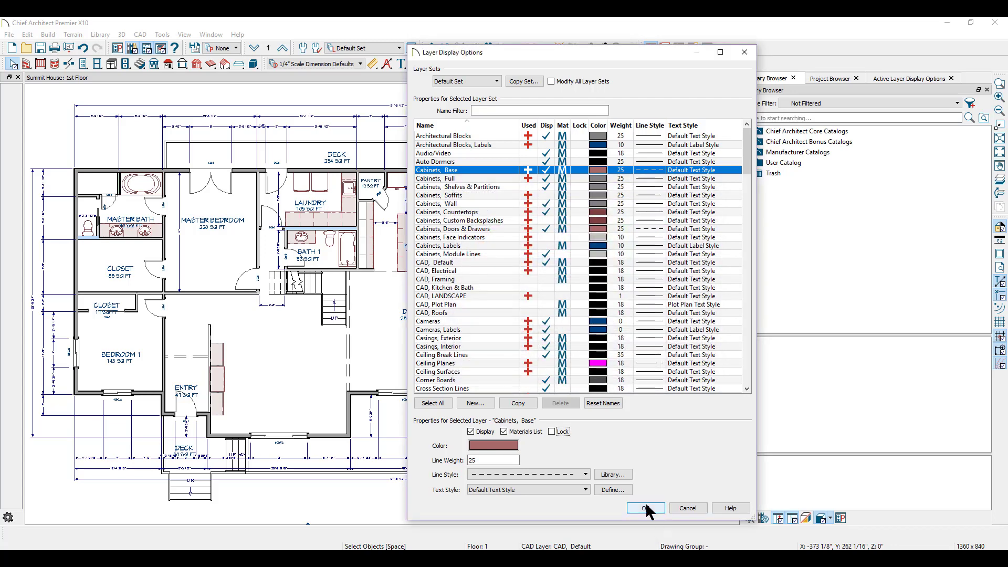
left_click(647, 509)
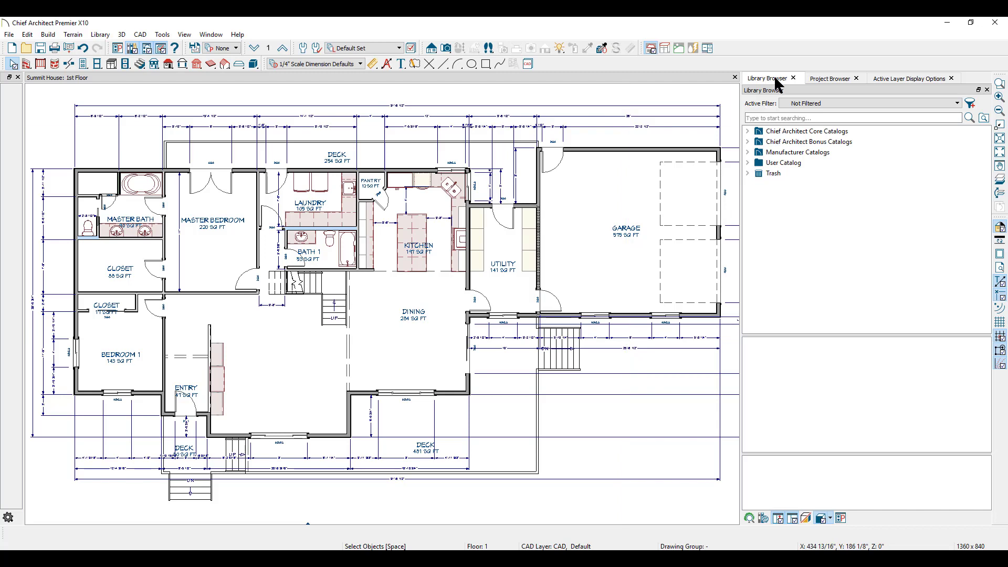
Step: Dock the Active Layer Display Options panel beside the plan and browse its layers
left_click(893, 78)
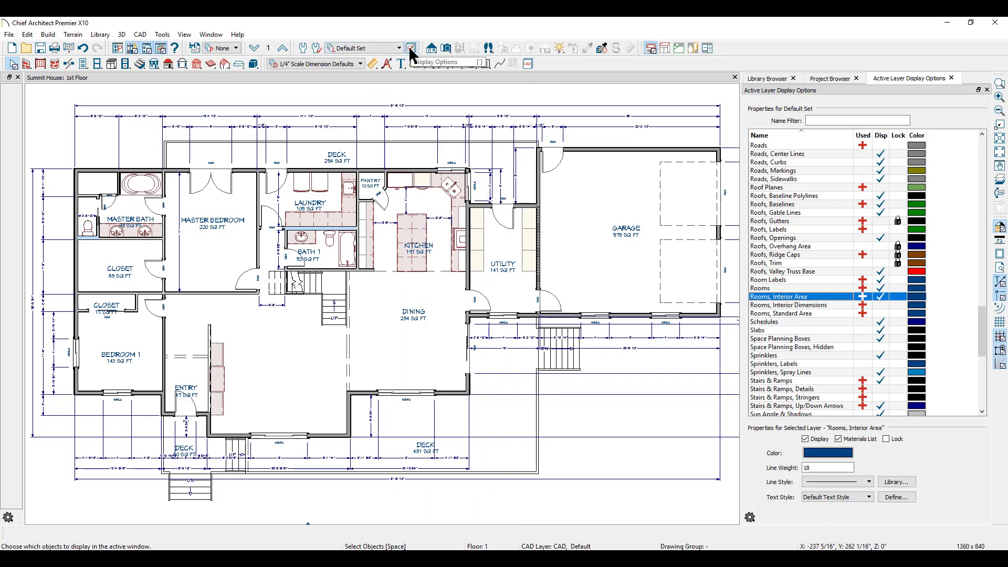
left_click(163, 52)
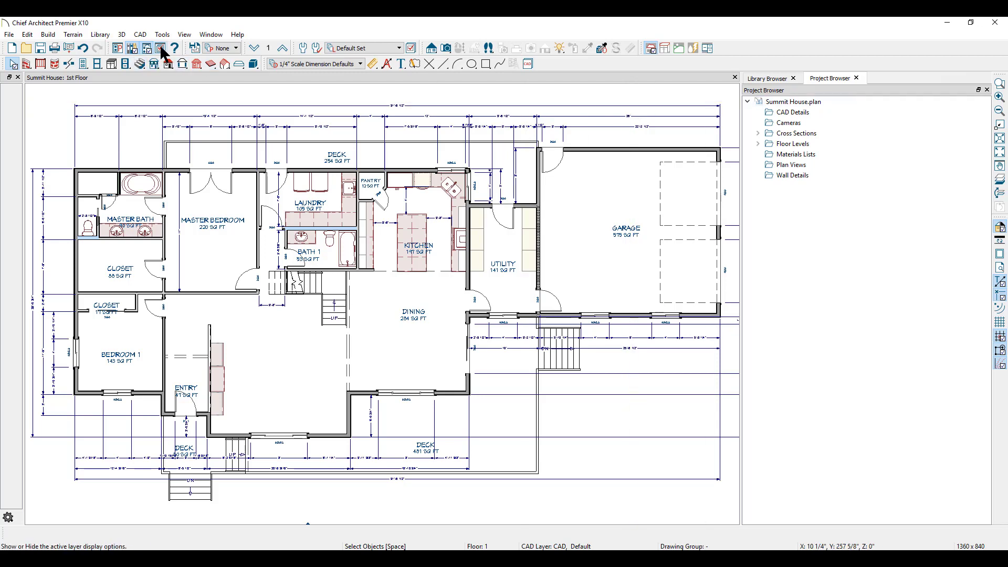
left_click(162, 48)
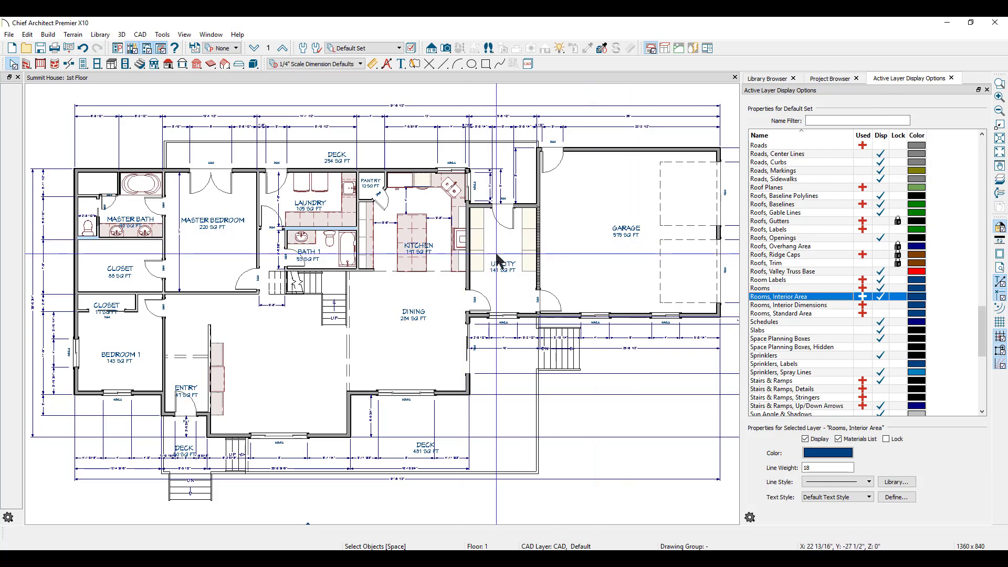
scroll(818, 226, "down", 3)
scroll(819, 226, "down", 3)
scroll(818, 225, "down", 2)
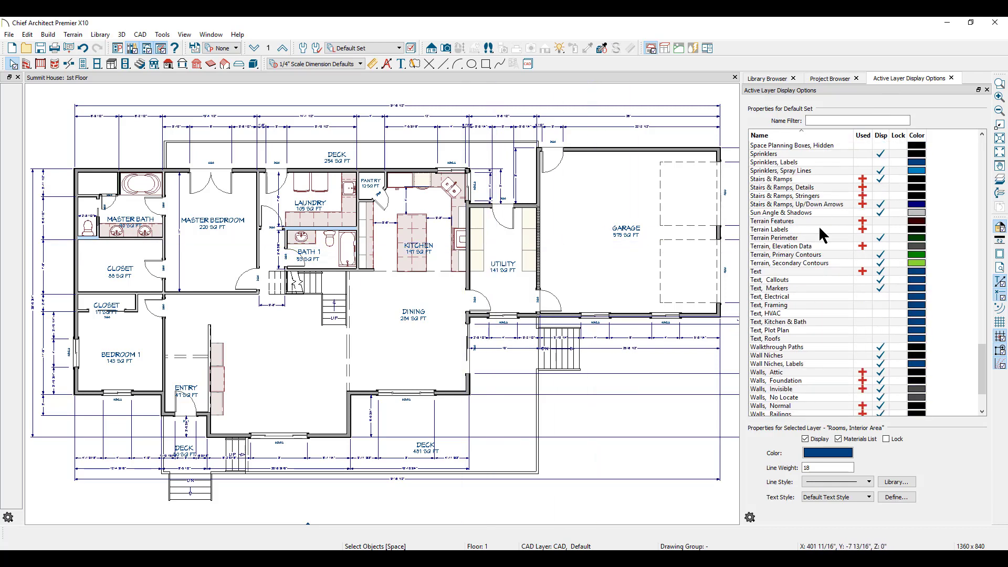
scroll(820, 229, "up", 4)
scroll(820, 229, "up", 2)
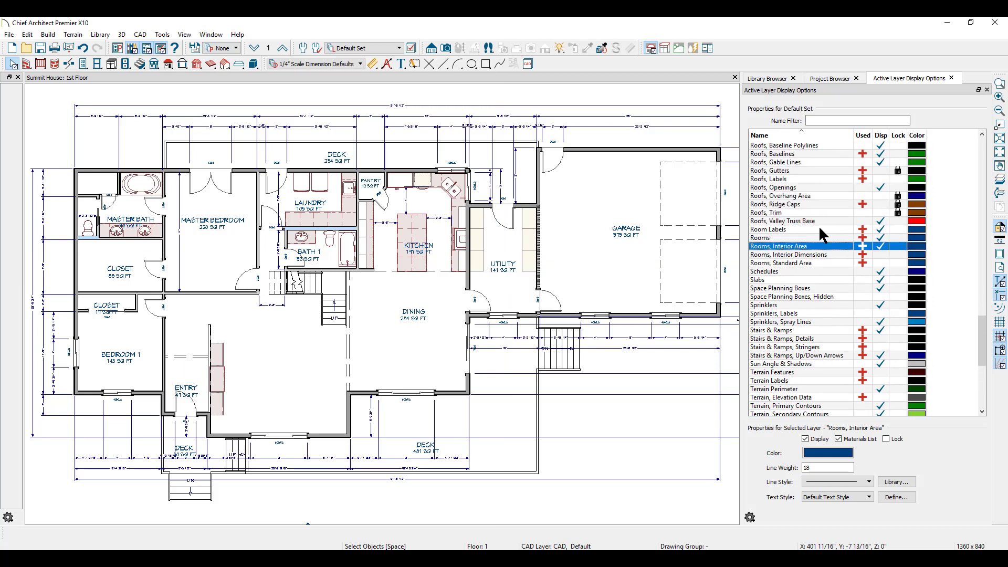
scroll(818, 225, "up", 5)
scroll(818, 225, "up", 3)
scroll(818, 225, "up", 2)
scroll(820, 229, "up", 1)
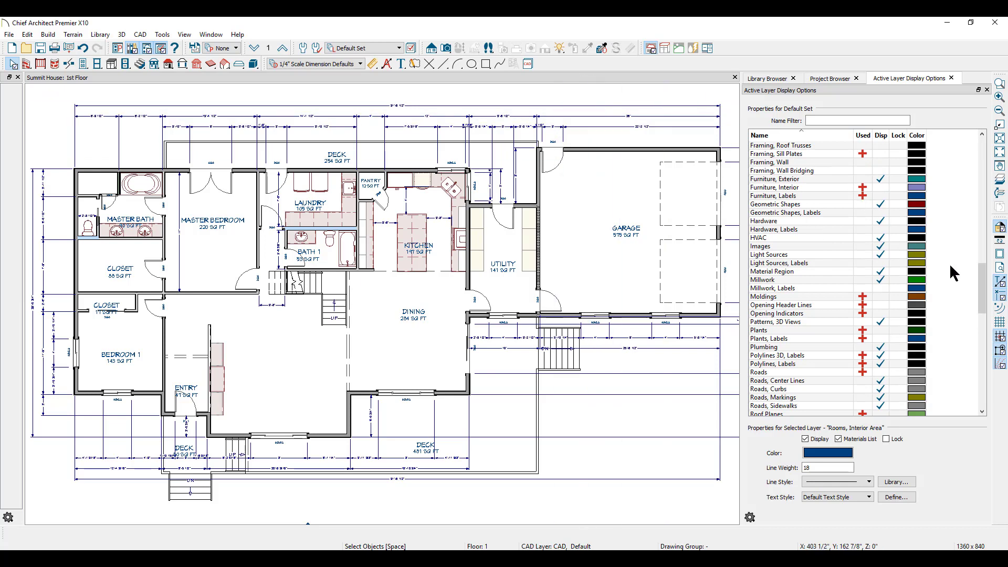
left_click_drag(985, 290, 985, 186)
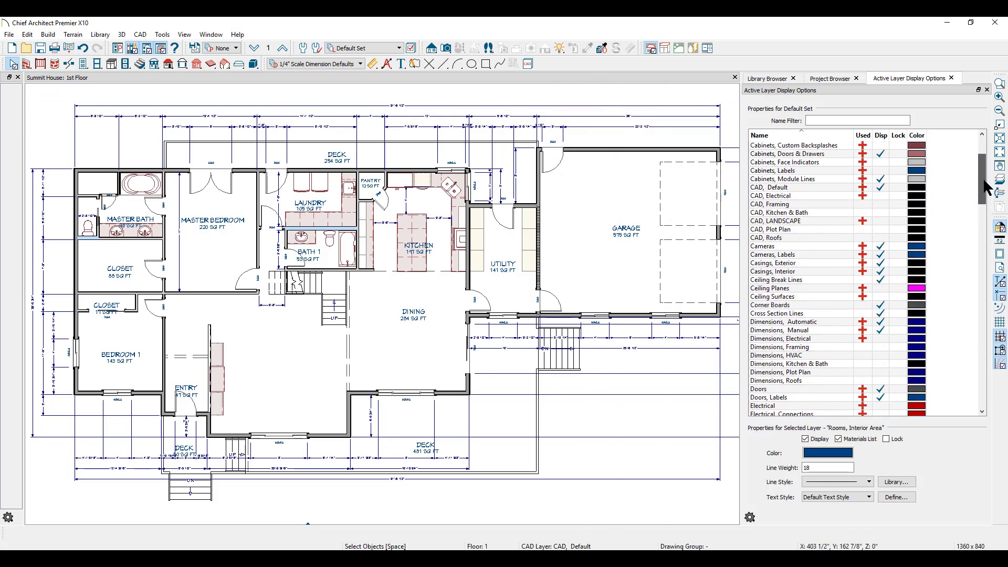
Step: Hide the Dimensions, Automatic and Doors layers, then open a kitchen manual dimension's settings
left_click(882, 323)
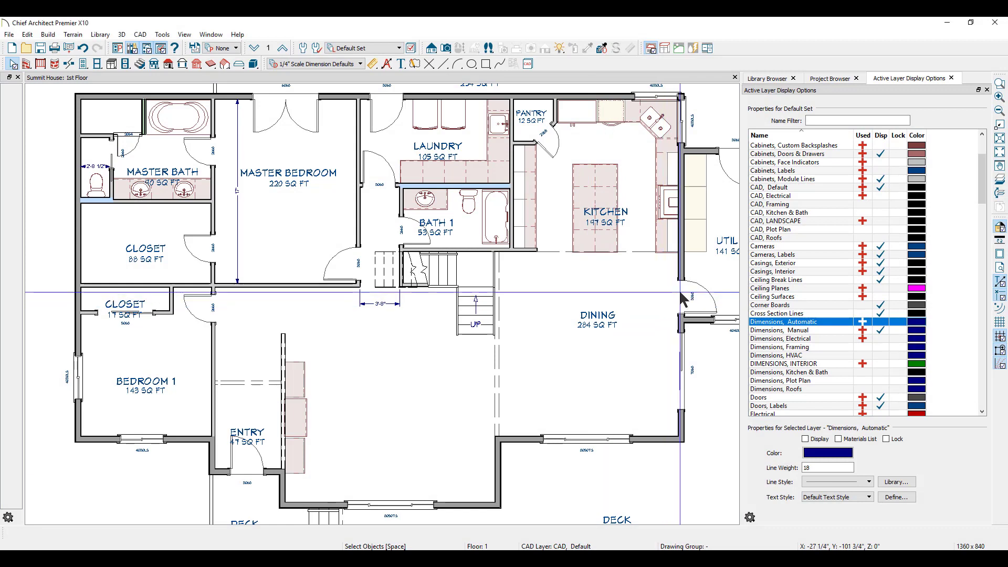
left_click(681, 298)
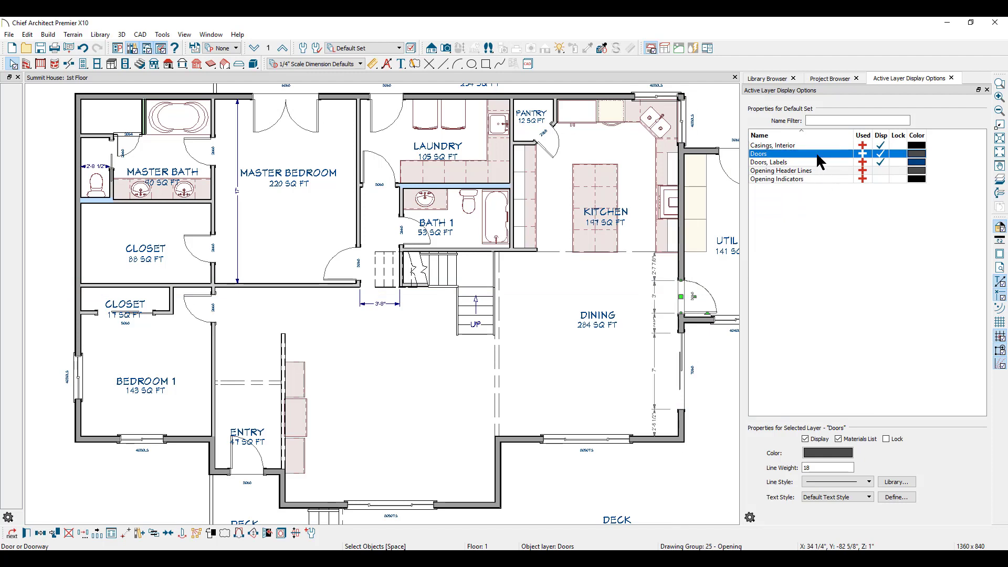
left_click(881, 154)
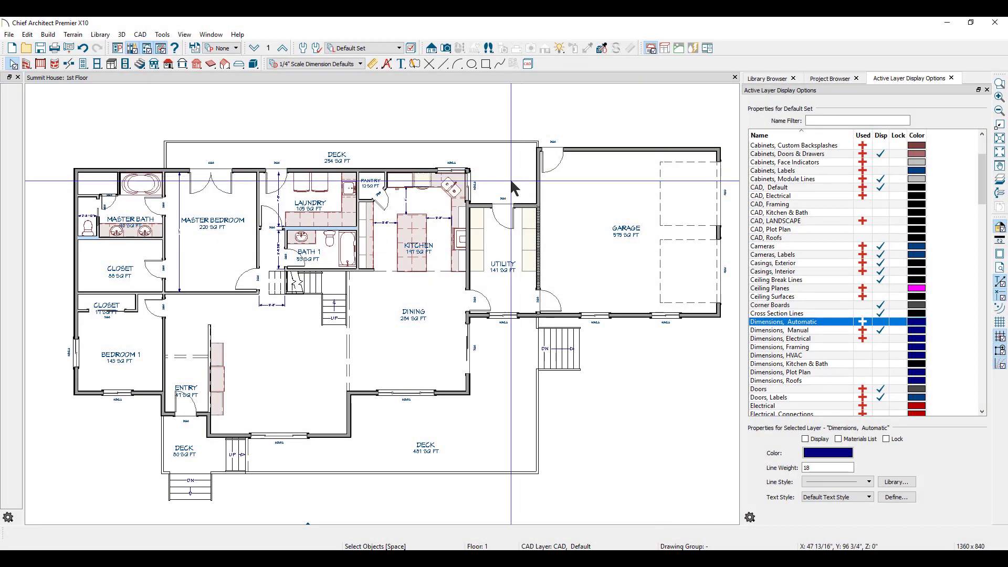
left_click(445, 218)
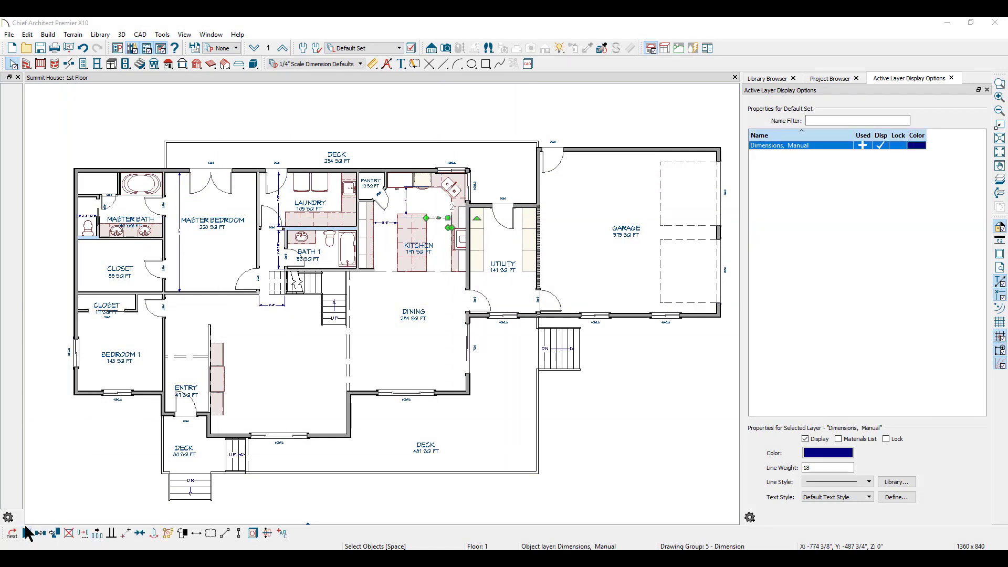
left_click(26, 533)
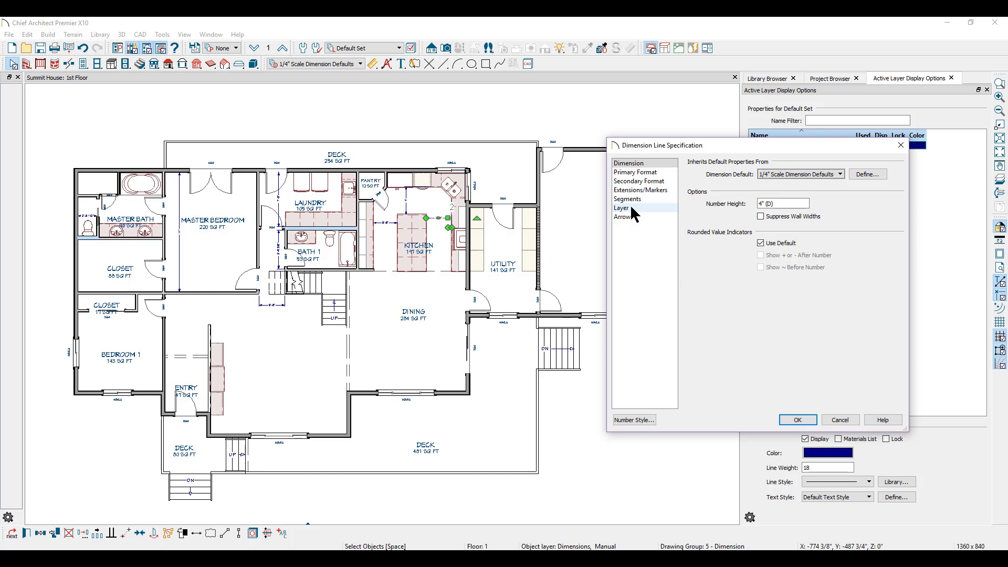
Step: Browse the Layer dropdown for the kitchen dimension, currently on Dimensions, Manual
left_click(634, 210)
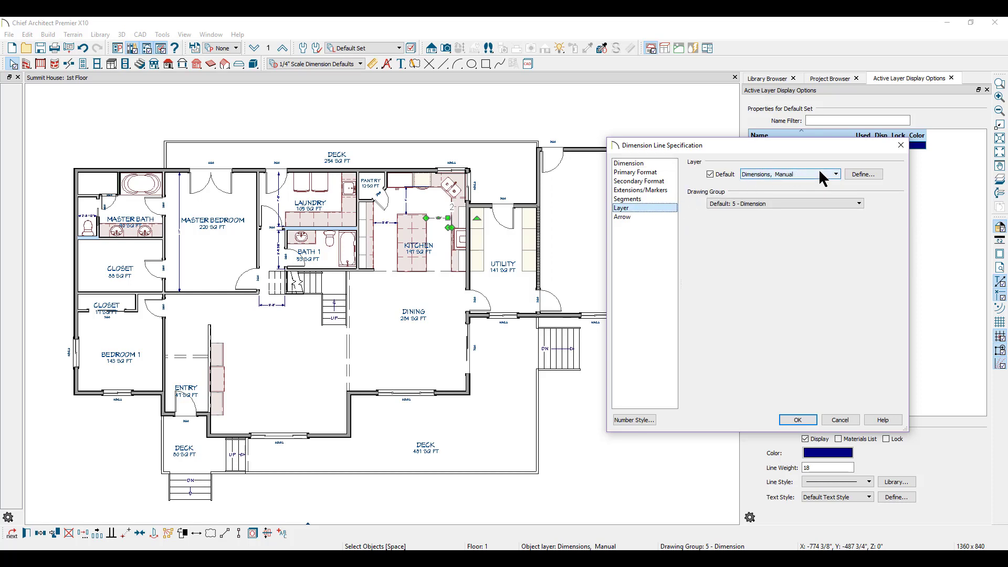
left_click(836, 175)
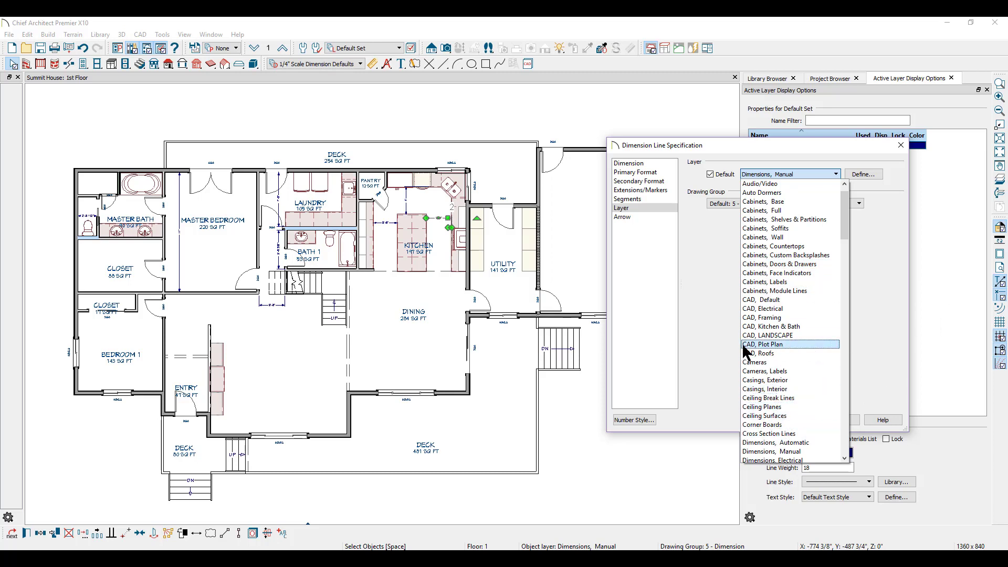
scroll(762, 339, "down", 1)
scroll(764, 346, "down", 3)
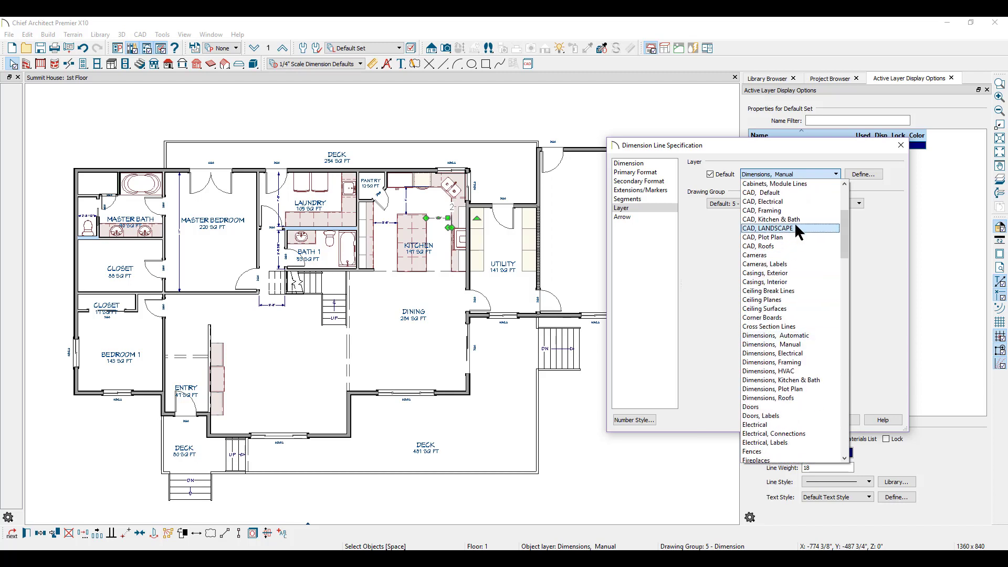
Step: Copy the Dimensions, Manual layer and rename the copy DIMENSIONS, INTERIOR
left_click(865, 176)
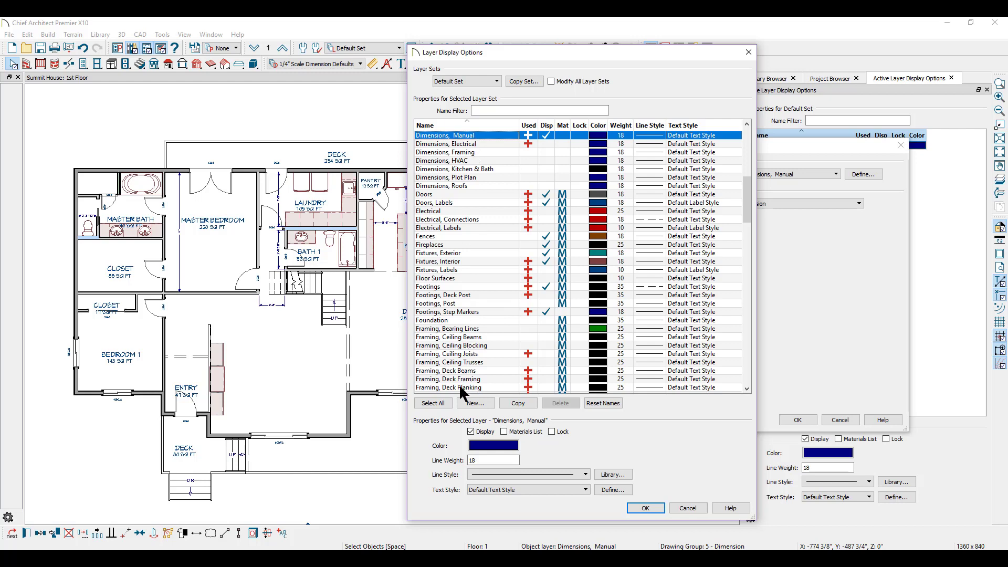
left_click(520, 409)
left_click(519, 402)
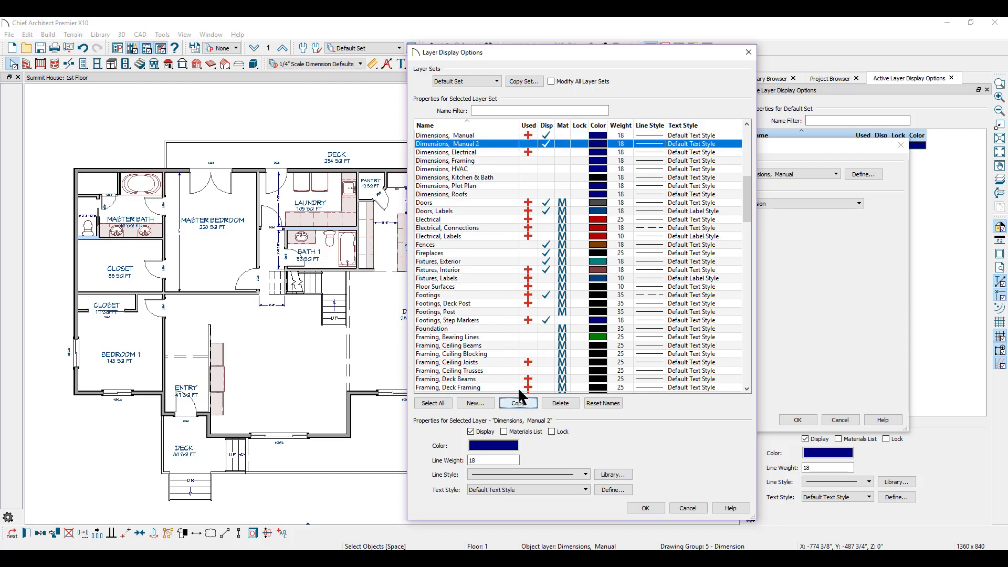
left_click(482, 145)
left_click(482, 141)
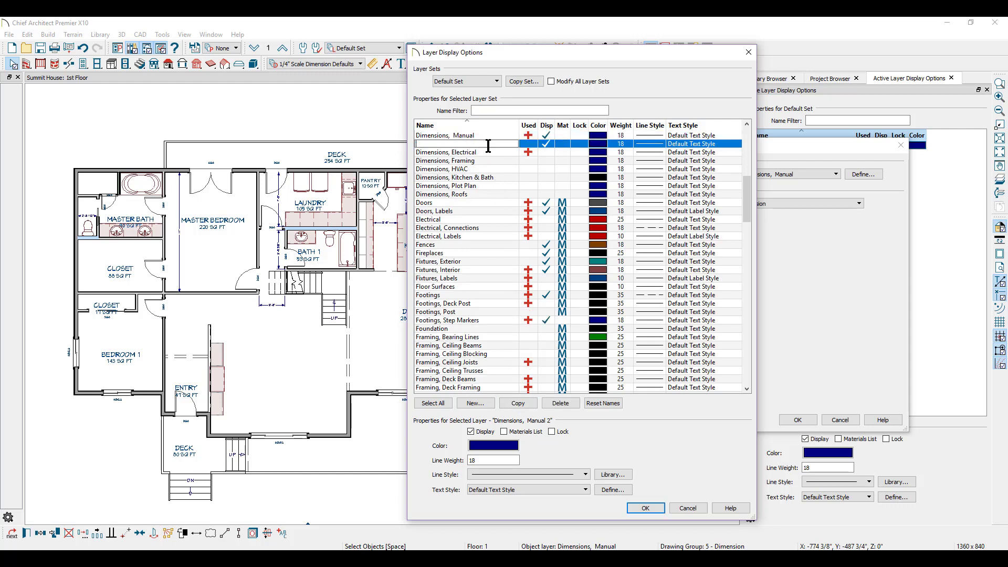
type("DIMENSIONS, INTERIOR")
Step: Colour the DIMENSIONS, INTERIOR layer green and apply the layer changes
left_click(598, 144)
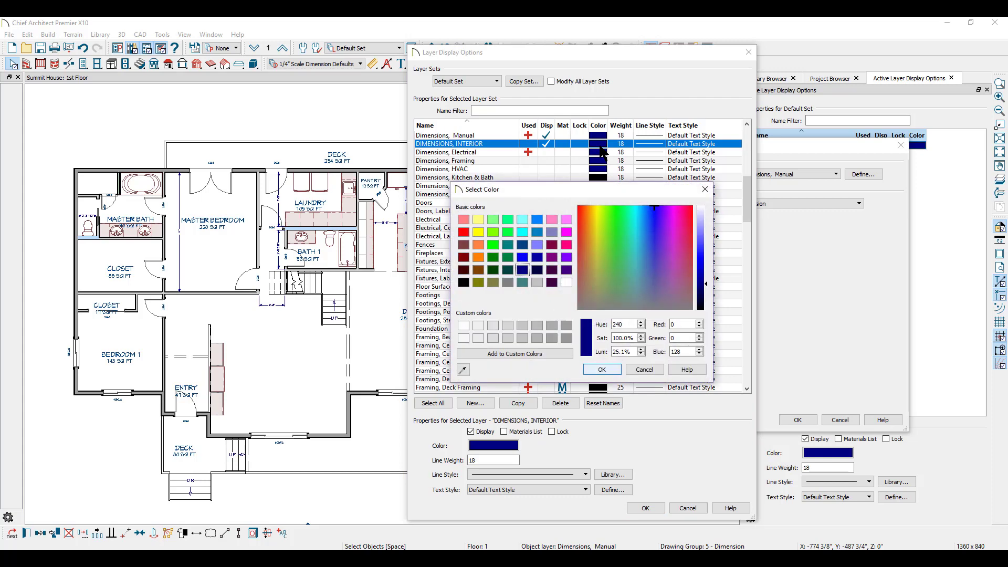
left_click(493, 257)
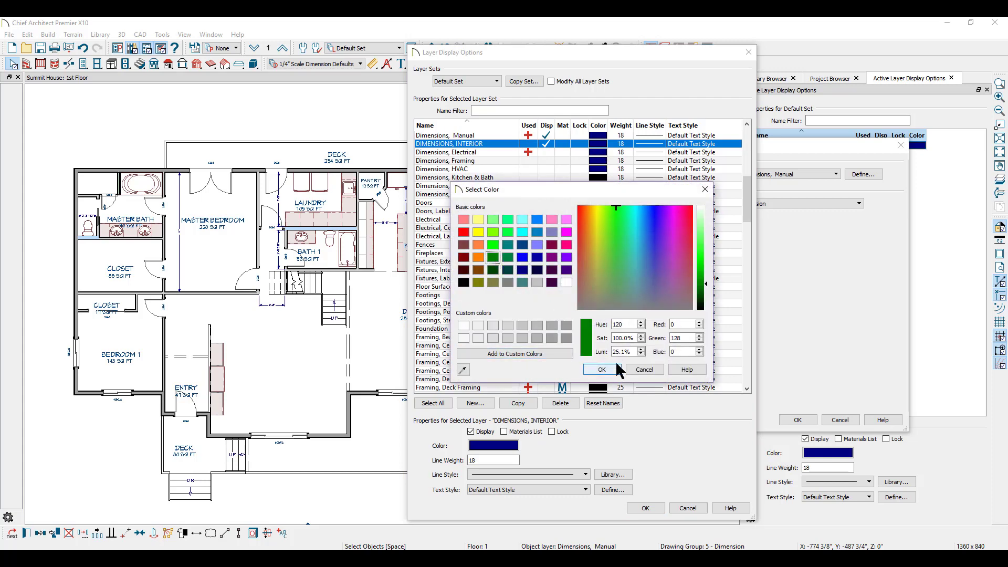
left_click(602, 370)
left_click(645, 508)
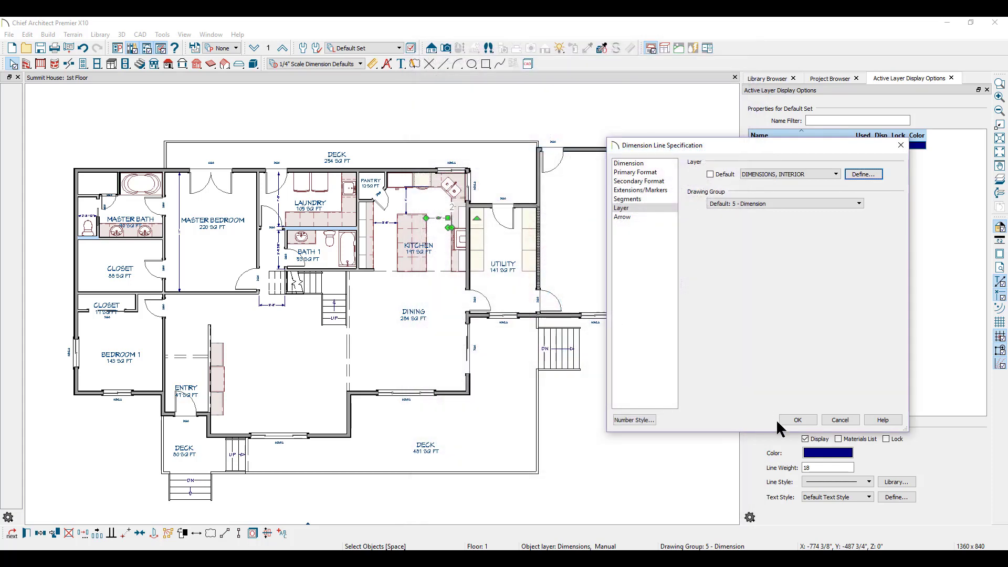
Step: Confirm the kitchen dimension's assignment to the DIMENSIONS, INTERIOR layer
left_click(796, 416)
scroll(410, 214, "up", 2)
scroll(409, 214, "up", 2)
scroll(410, 214, "up", 1)
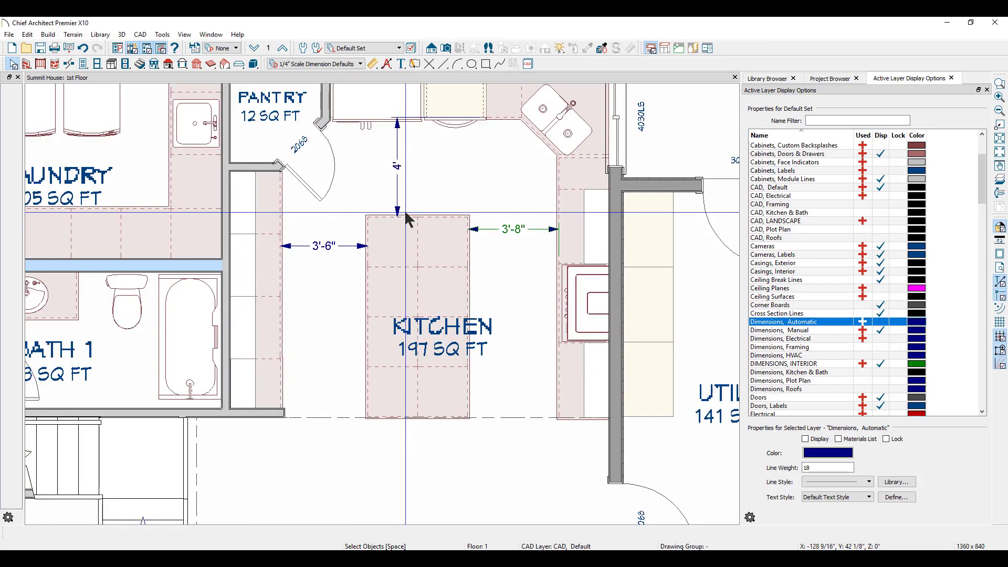
scroll(409, 215, "up", 2)
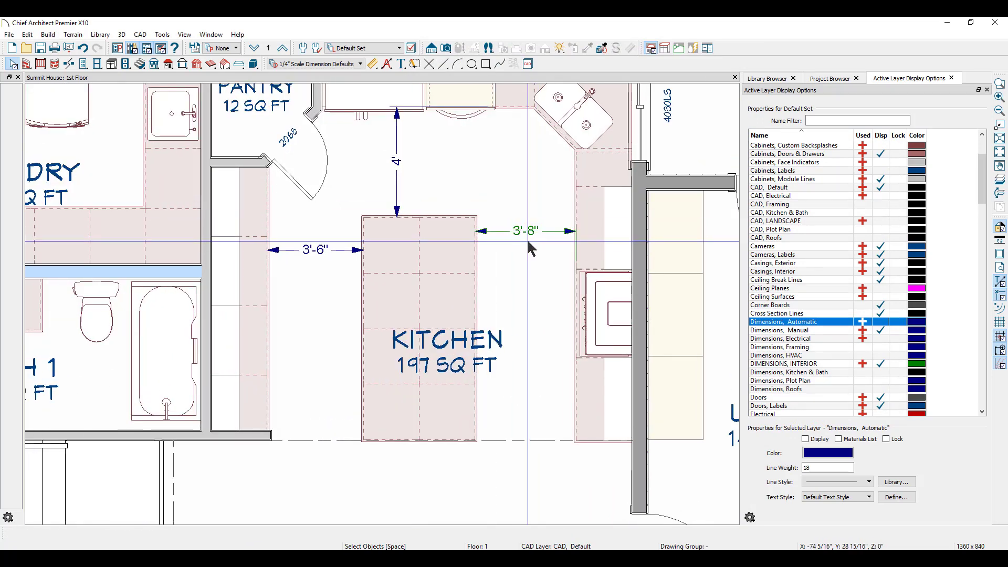
Step: Sample the green 3'-8" dimension's layer and paint the other kitchen dimensions, including 3'-6", with it
left_click(162, 35)
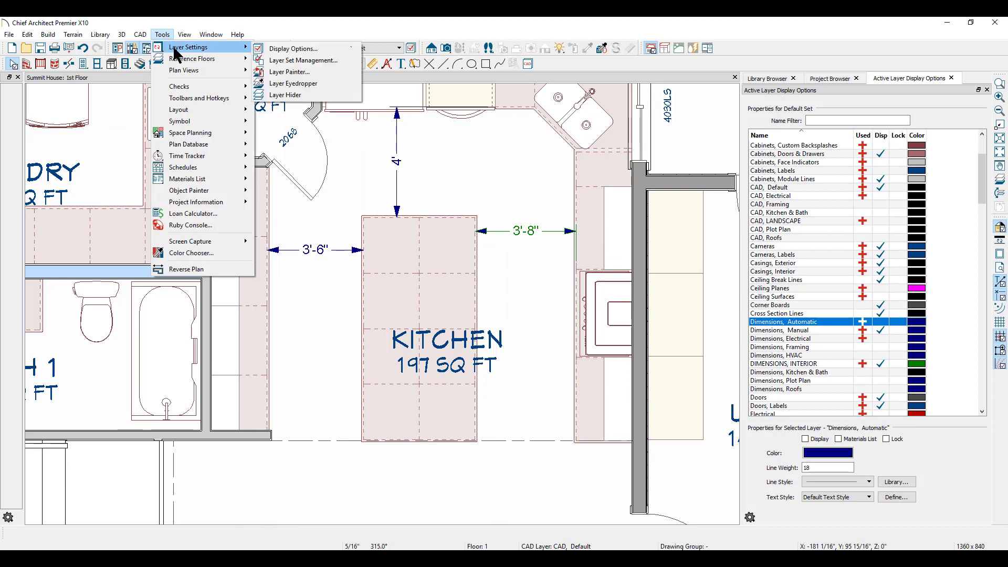
mouse_move(188, 48)
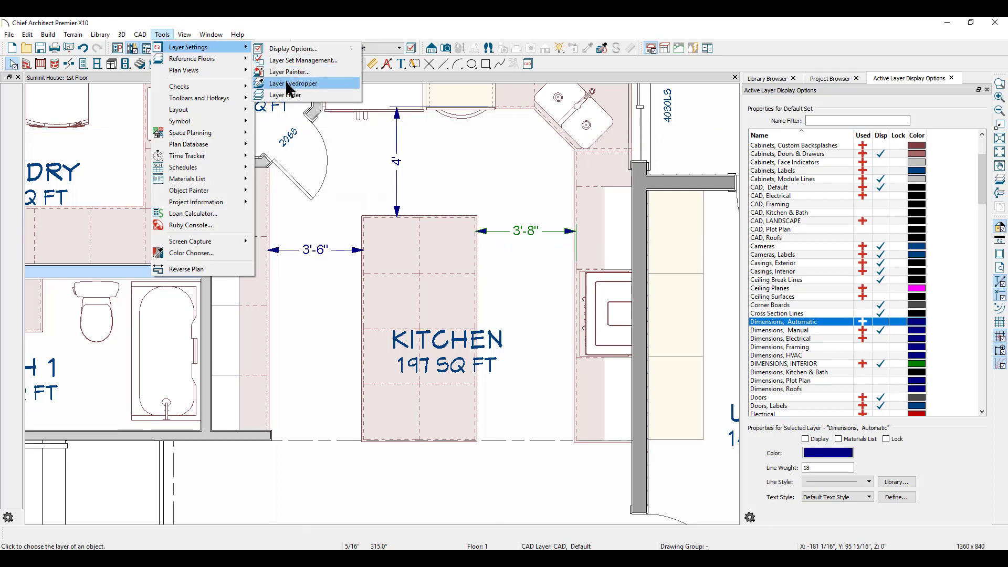
left_click(288, 84)
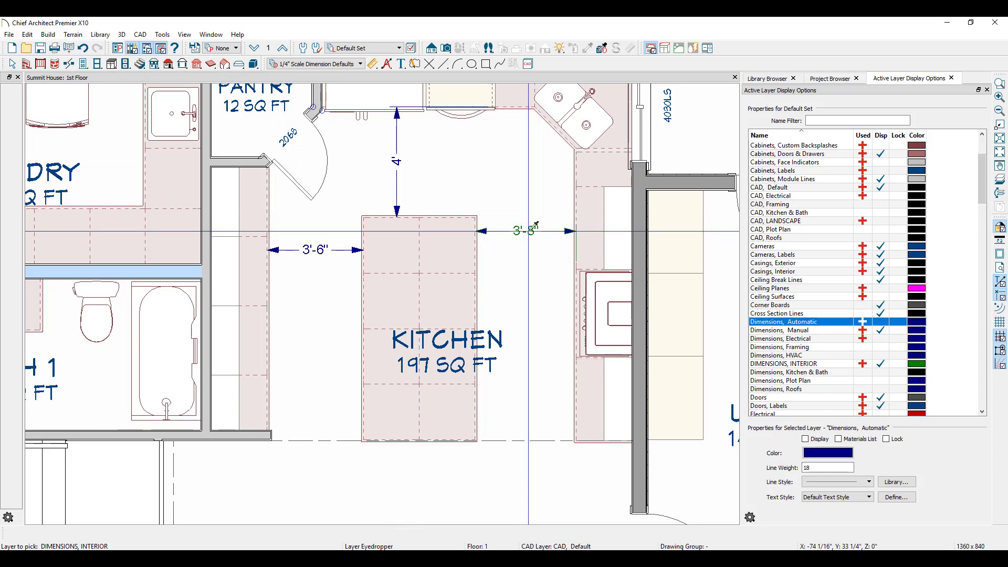
left_click(534, 227)
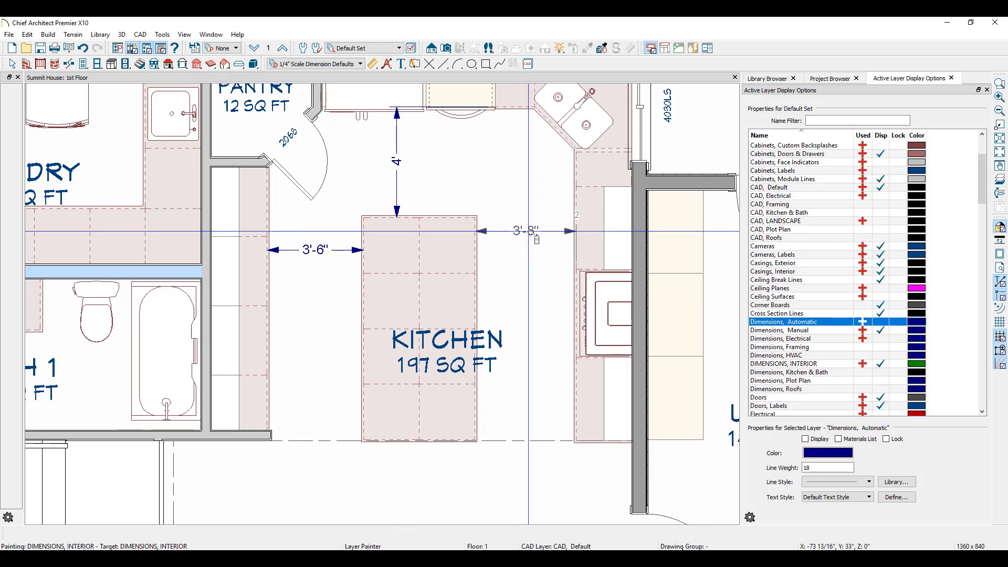
left_click(532, 234)
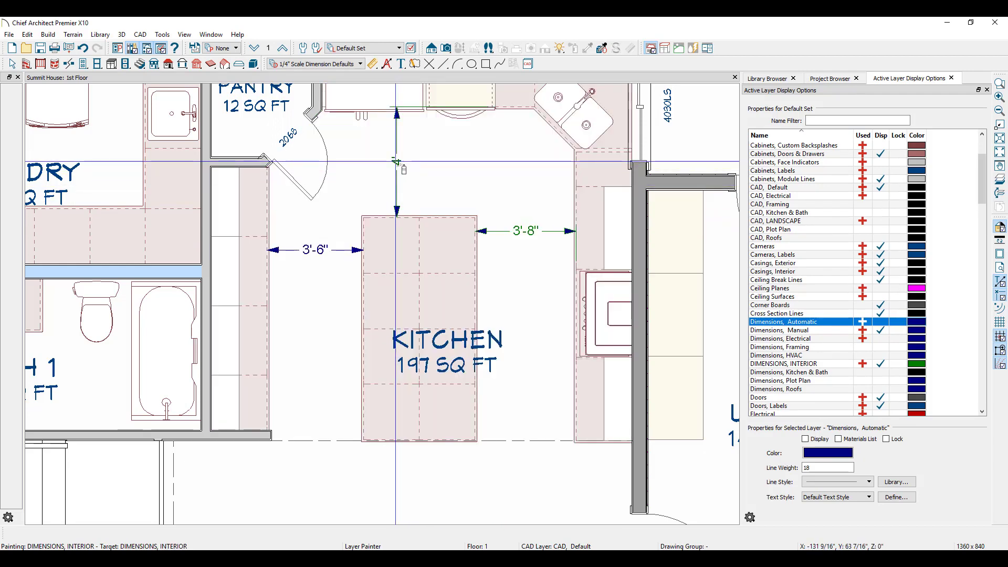
left_click(336, 250)
key("space")
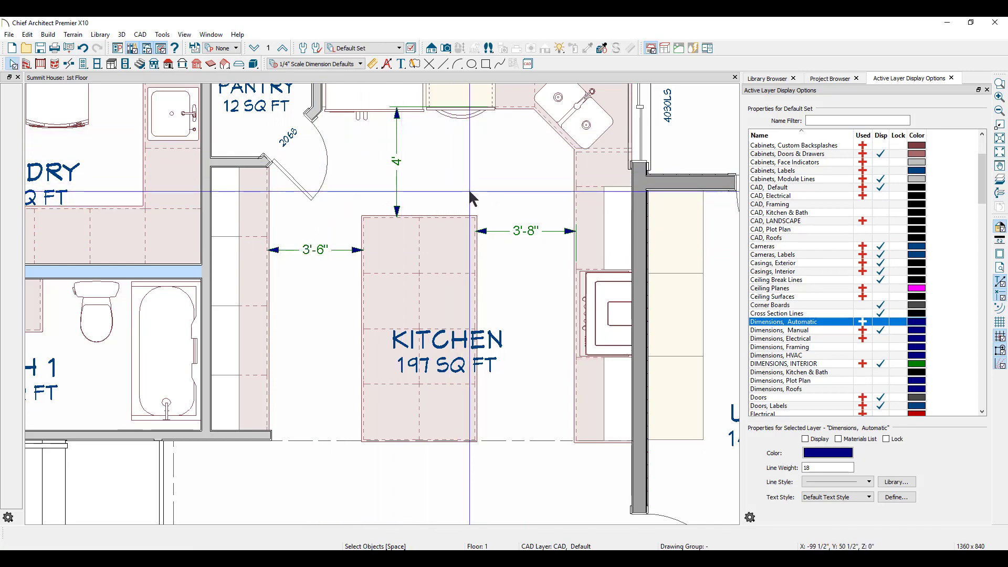
Step: Use Layer Painter with DIMENSIONS, INTERIOR on the vertical 5'-6 3/8" Bath 1 dimension
scroll(470, 191, "down", 1)
scroll(470, 192, "down", 1)
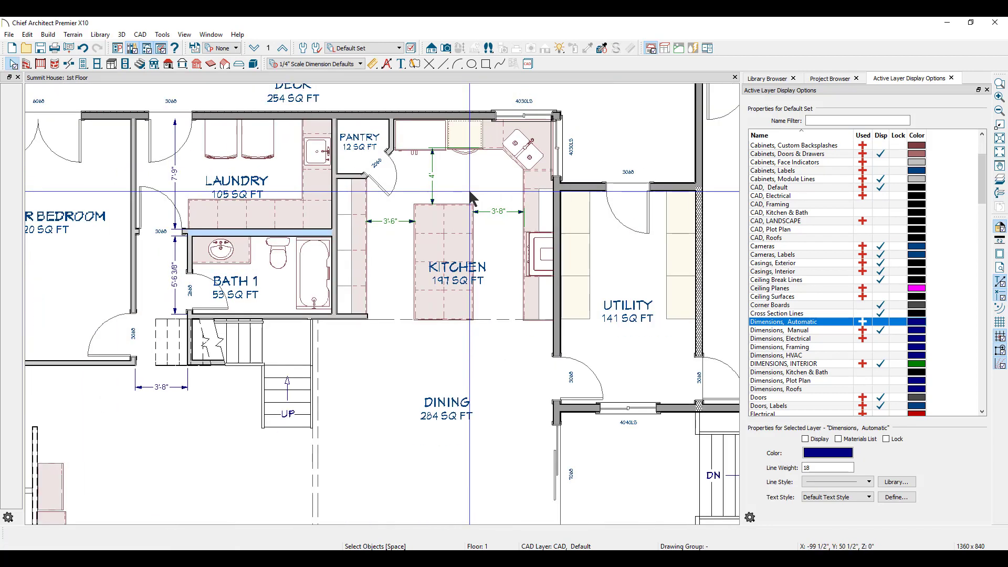
scroll(470, 192, "down", 1)
scroll(265, 252, "up", 1)
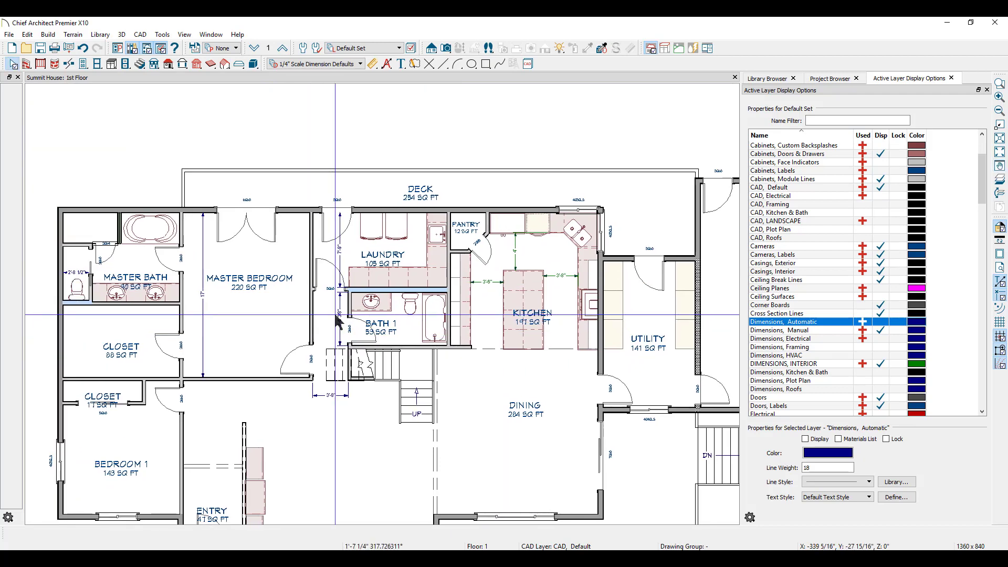
scroll(336, 318, "up", 1)
scroll(336, 318, "up", 1)
scroll(336, 318, "up", 1)
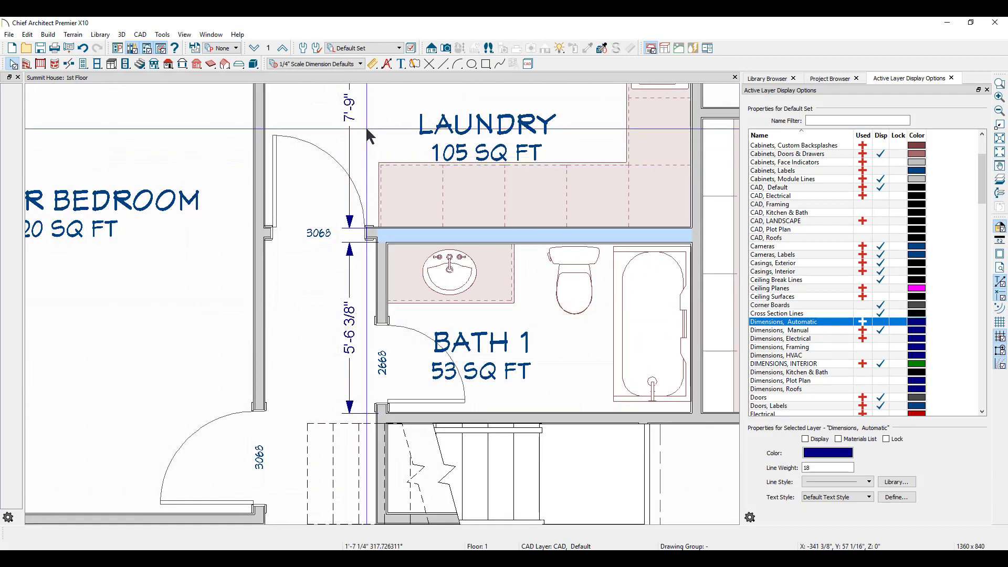
left_click(163, 38)
mouse_move(189, 47)
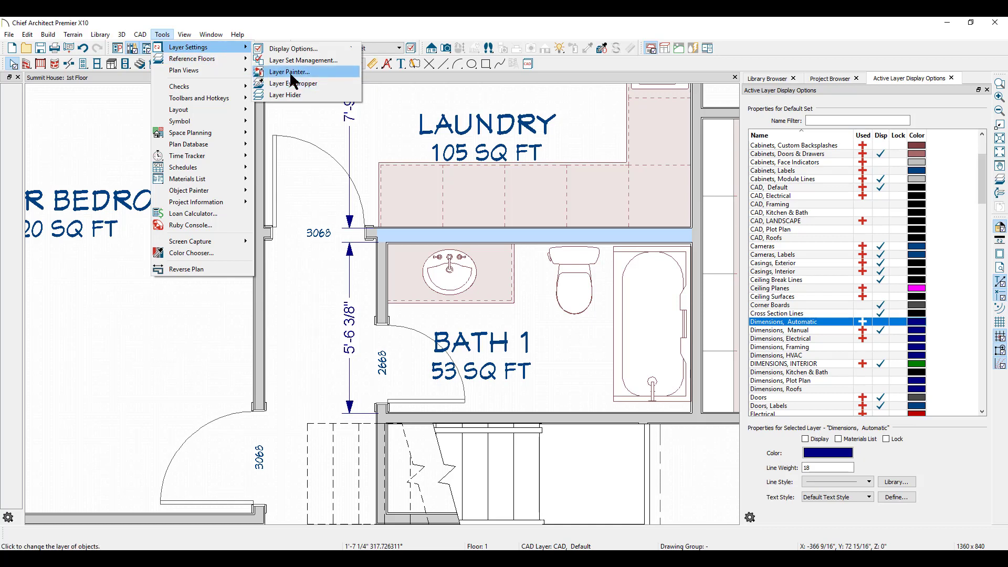
left_click(292, 72)
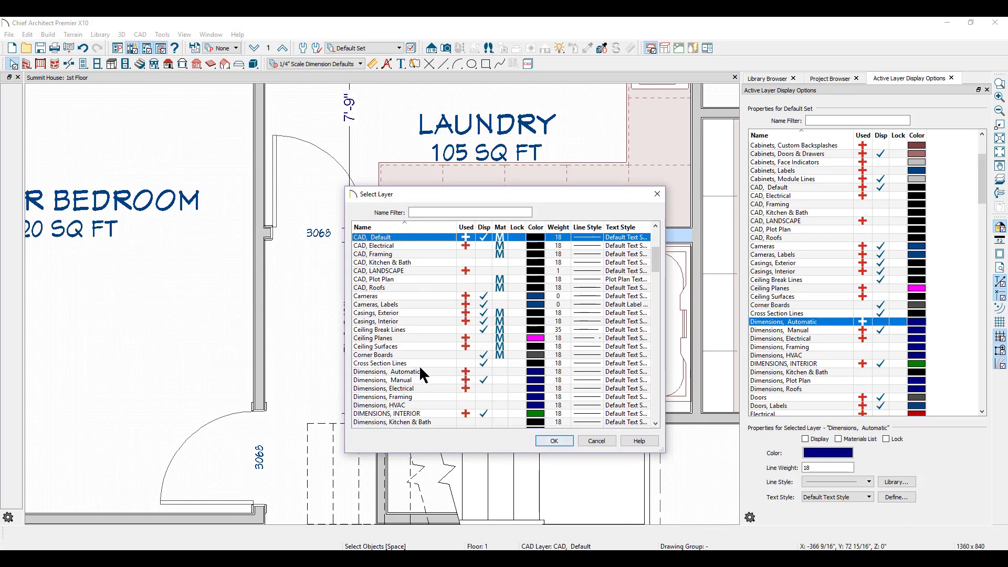
left_click(415, 415)
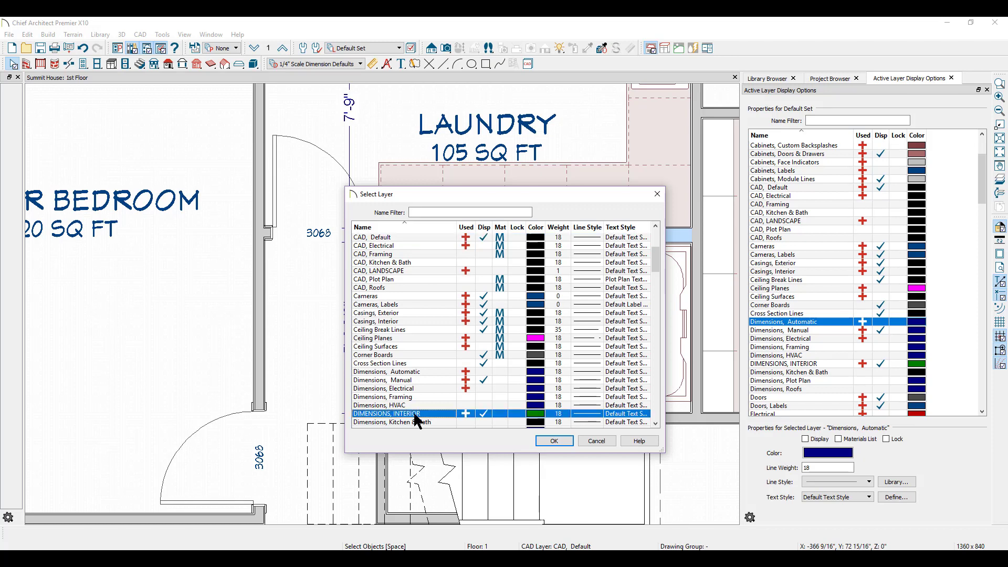
left_click(551, 441)
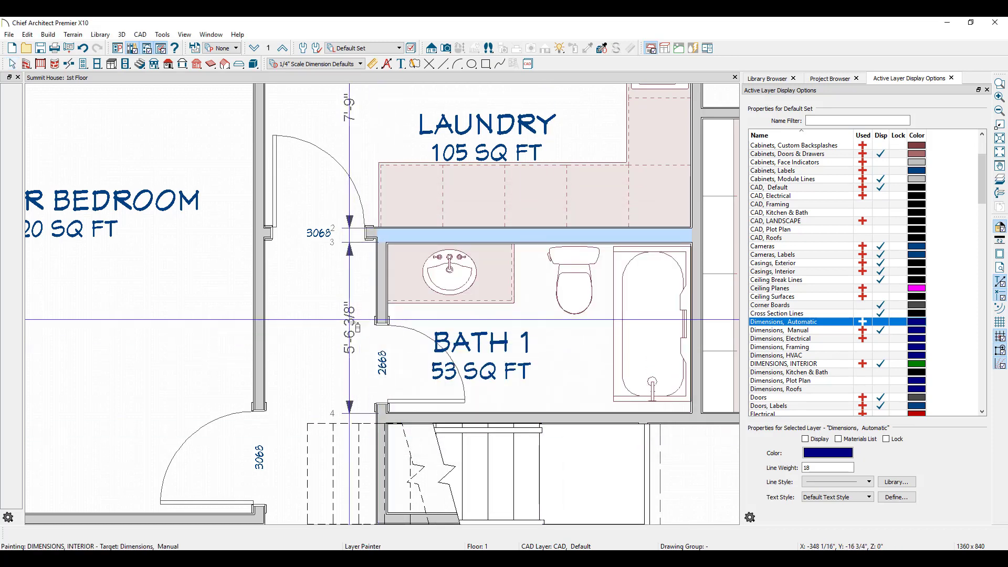
left_click(350, 320)
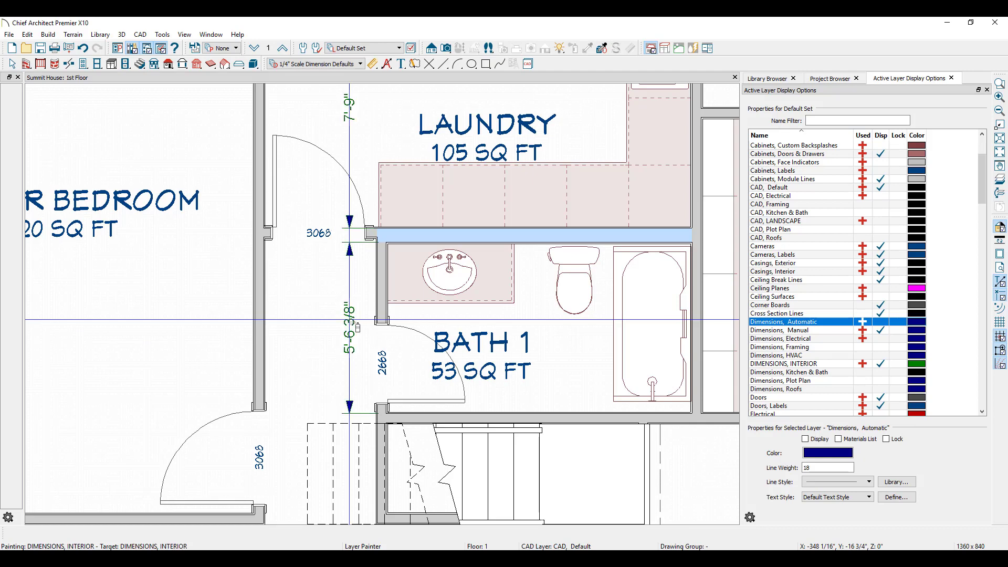
Step: Turn off the DIMENSIONS, INTERIOR layer by clicking a green dimension with Layer Hider
key("Escape")
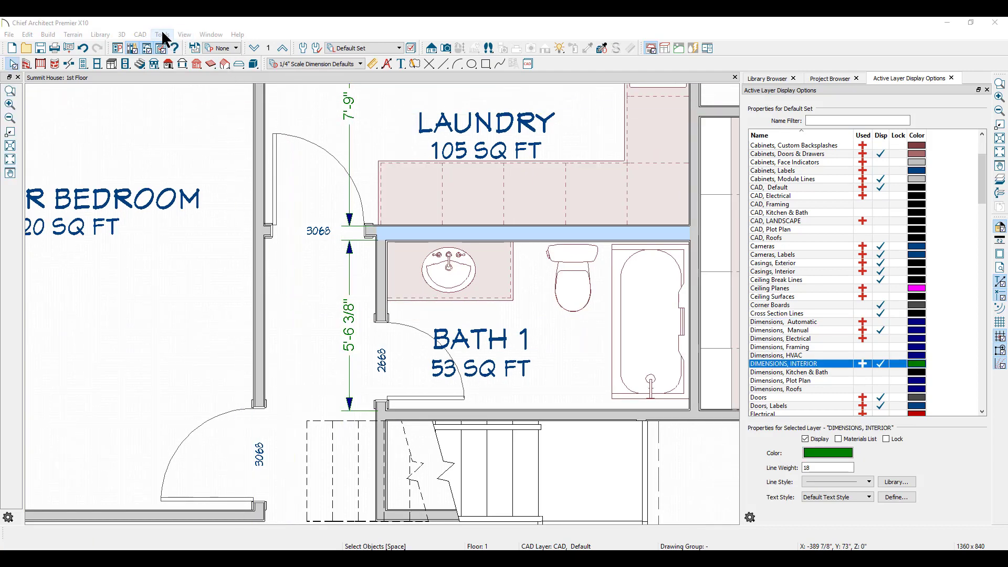
left_click(162, 35)
mouse_move(188, 48)
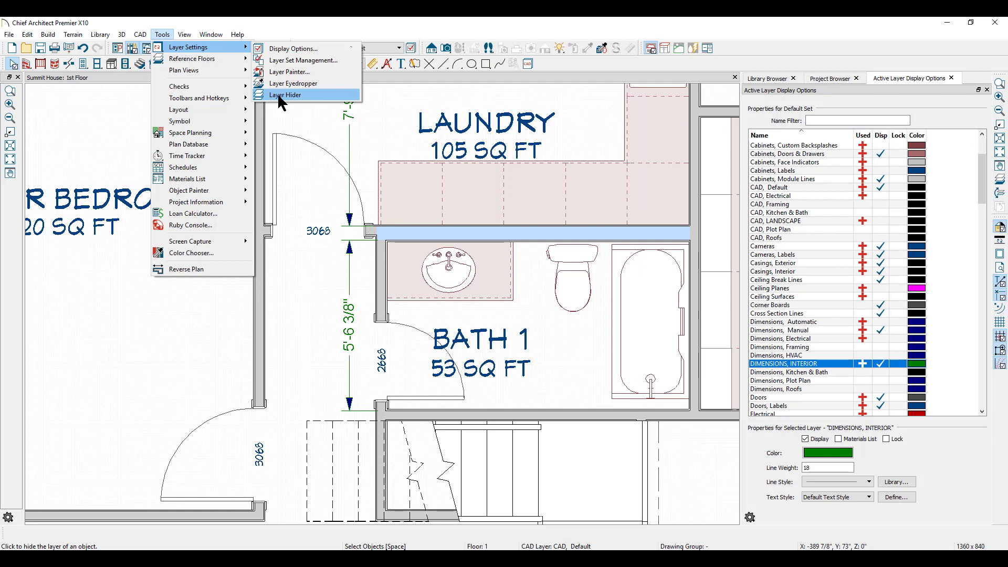
left_click(284, 95)
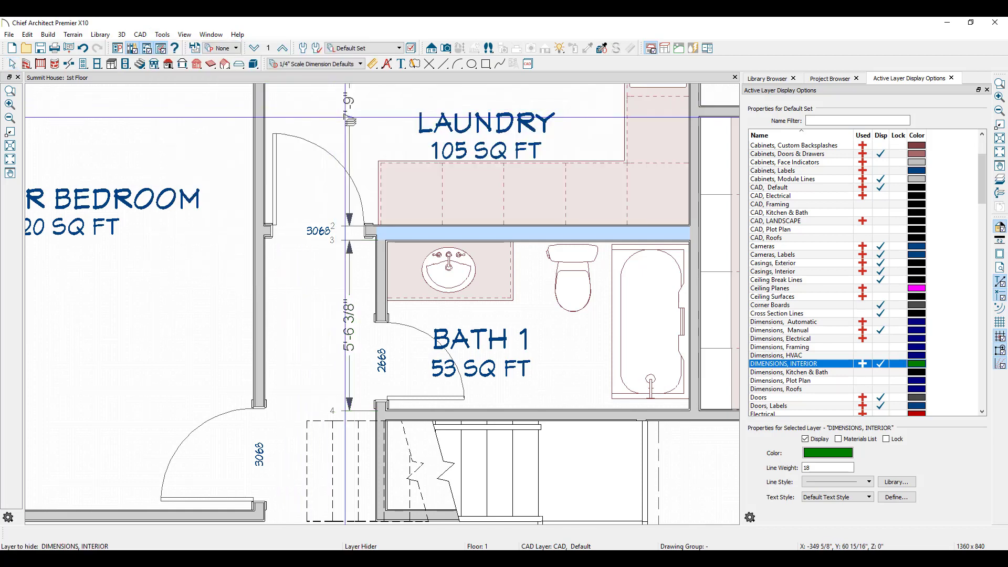
left_click(351, 121)
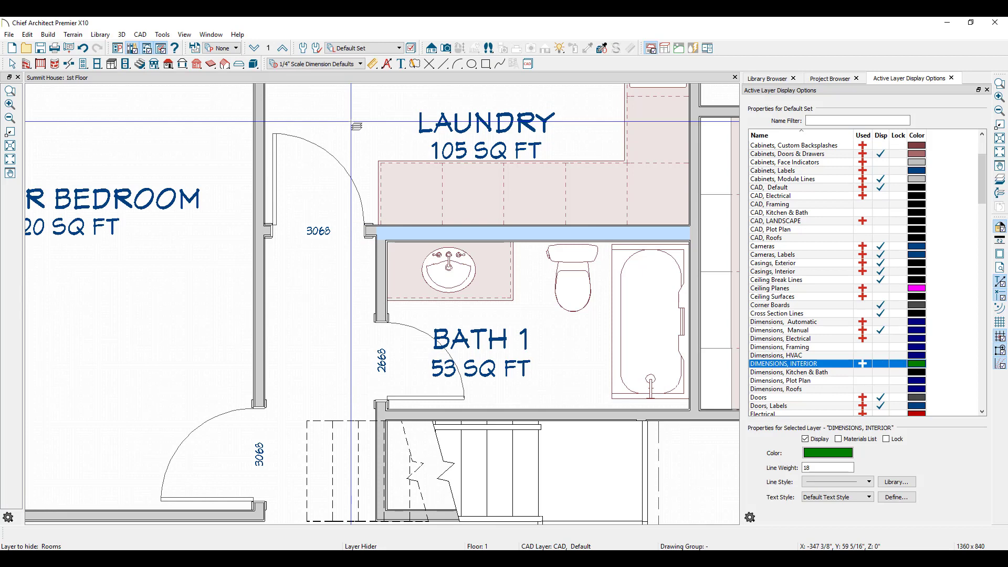
key("space")
Step: Place a full camera aimed across the dining area to create a 3D interior view
scroll(378, 176, "down", 2)
scroll(380, 185, "down", 3)
scroll(380, 185, "down", 1)
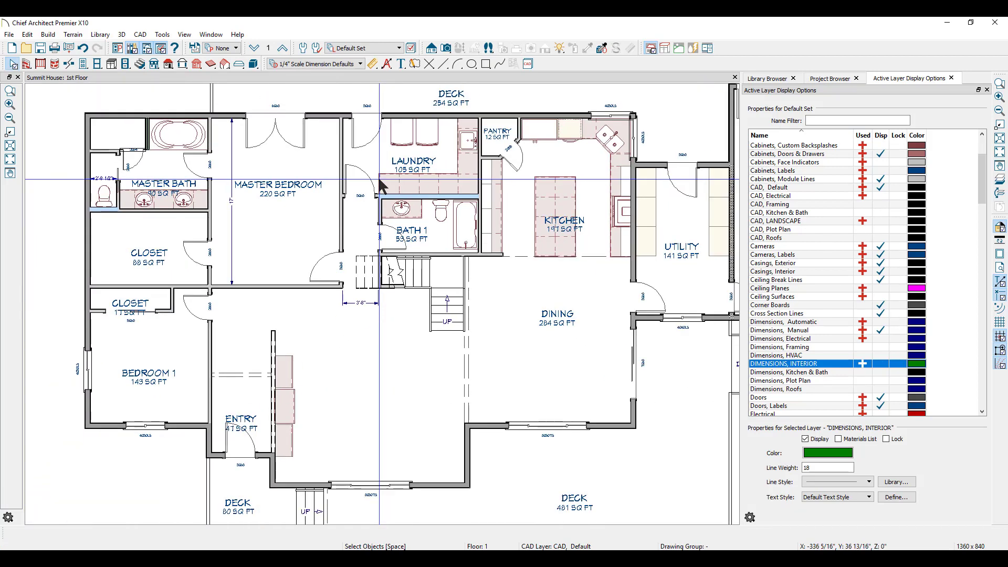
left_click(445, 47)
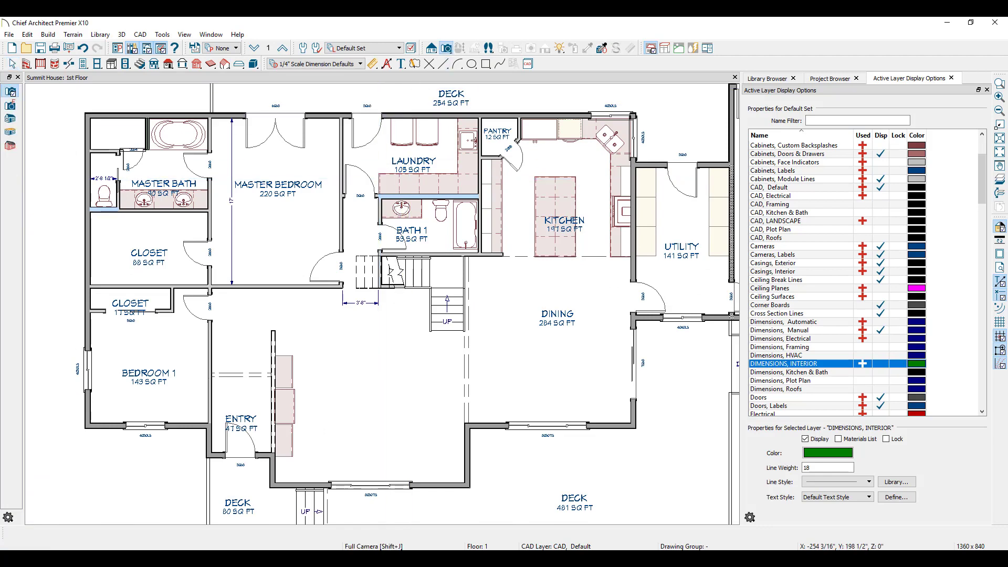
left_click_drag(591, 299, 379, 390)
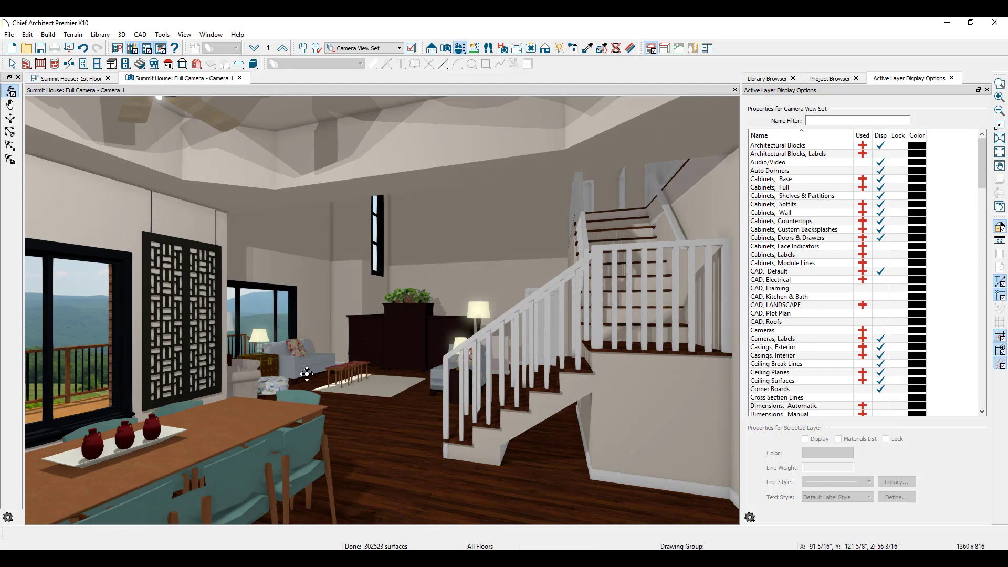
key("space")
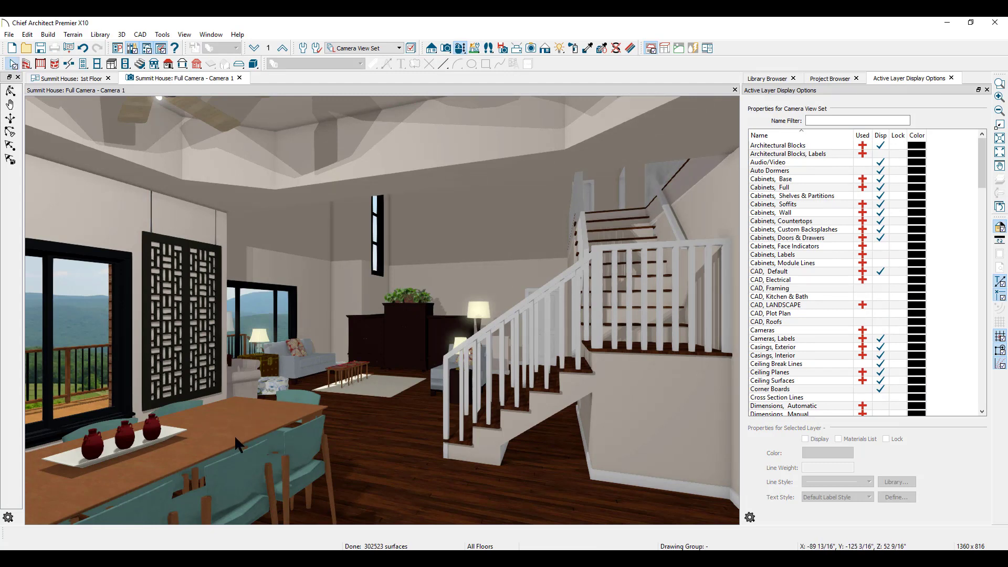
Step: Hide the Furniture, Interior layer in this camera view, then return to the 1st floor plan
left_click(235, 430)
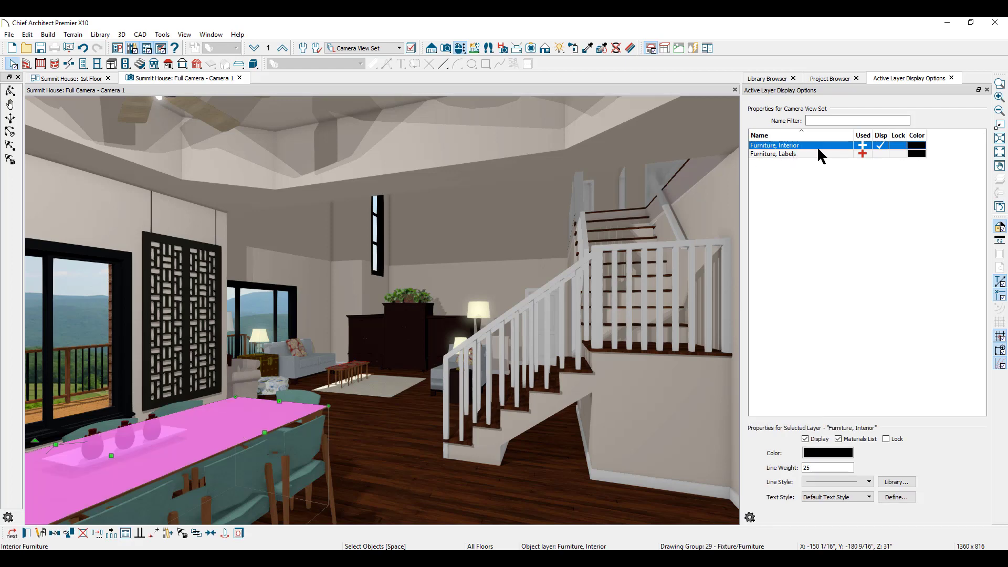
left_click(882, 146)
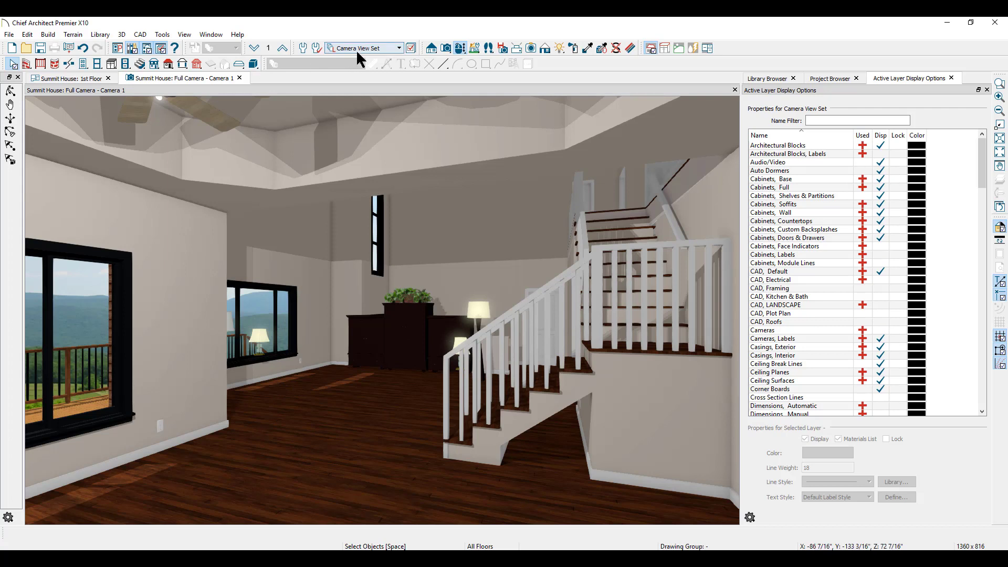
left_click(65, 79)
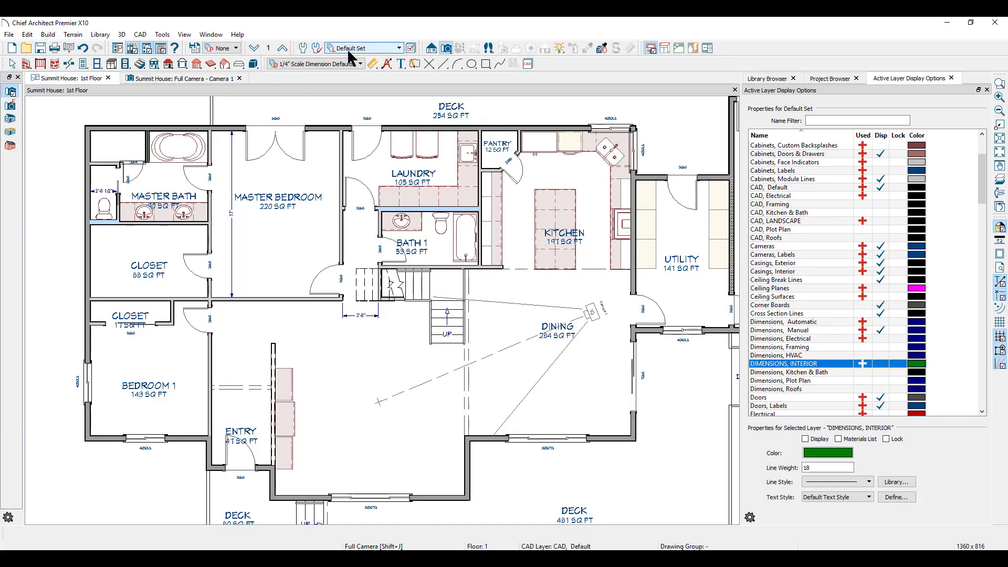